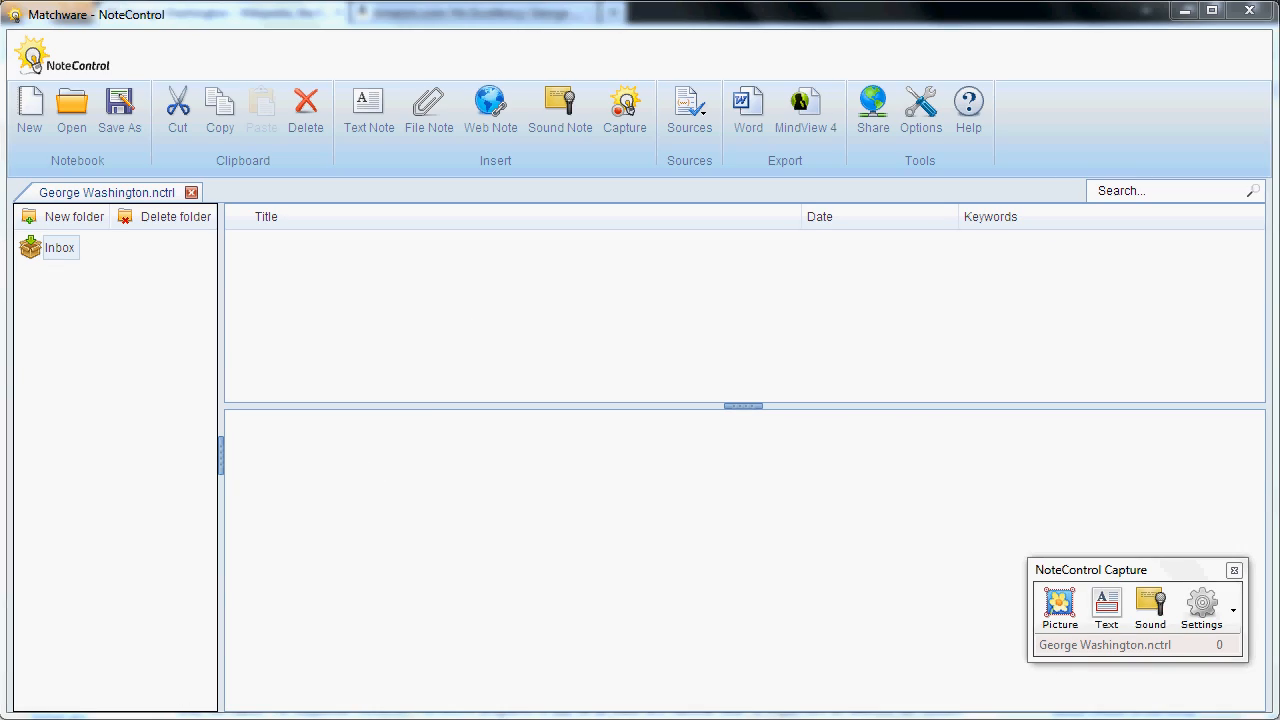
# Capture the captioned portrait from the Wikipedia George Washington article in Firefox as a picture note titled GW, and return to NoteControl.
pyautogui.moveTo(150, 718)
pyautogui.click(155, 663)
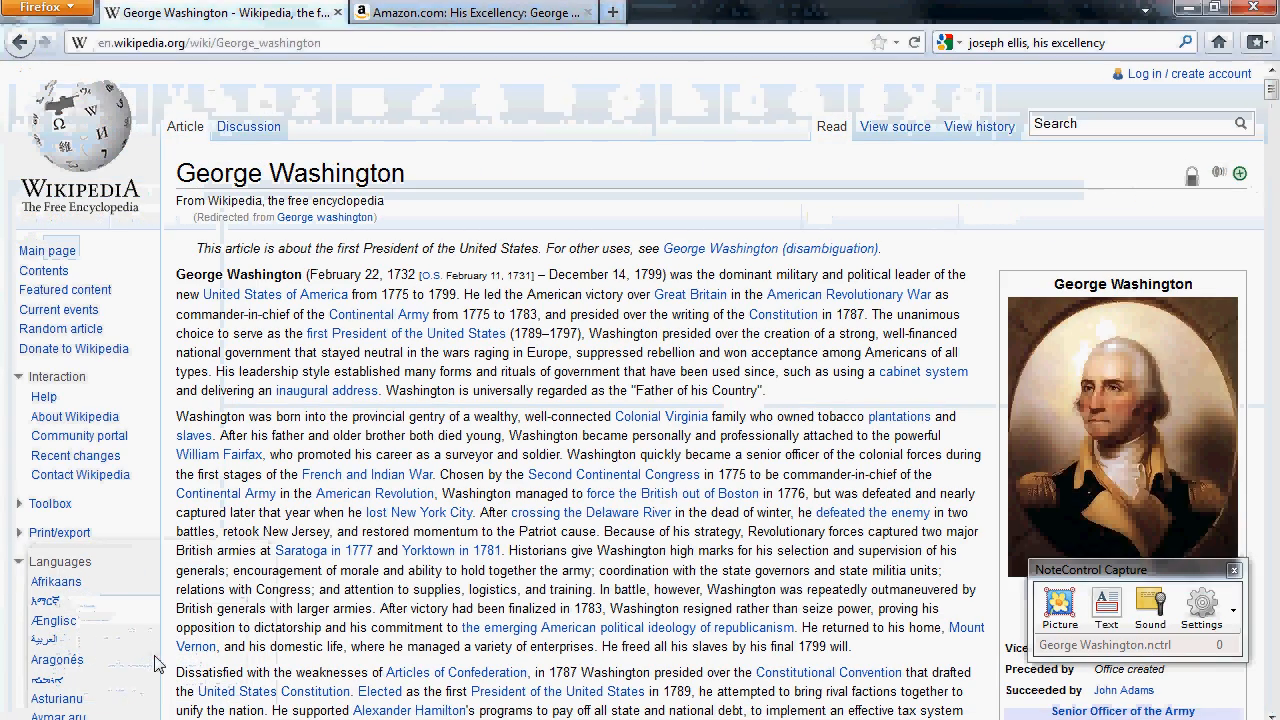
pyautogui.click(1057, 610)
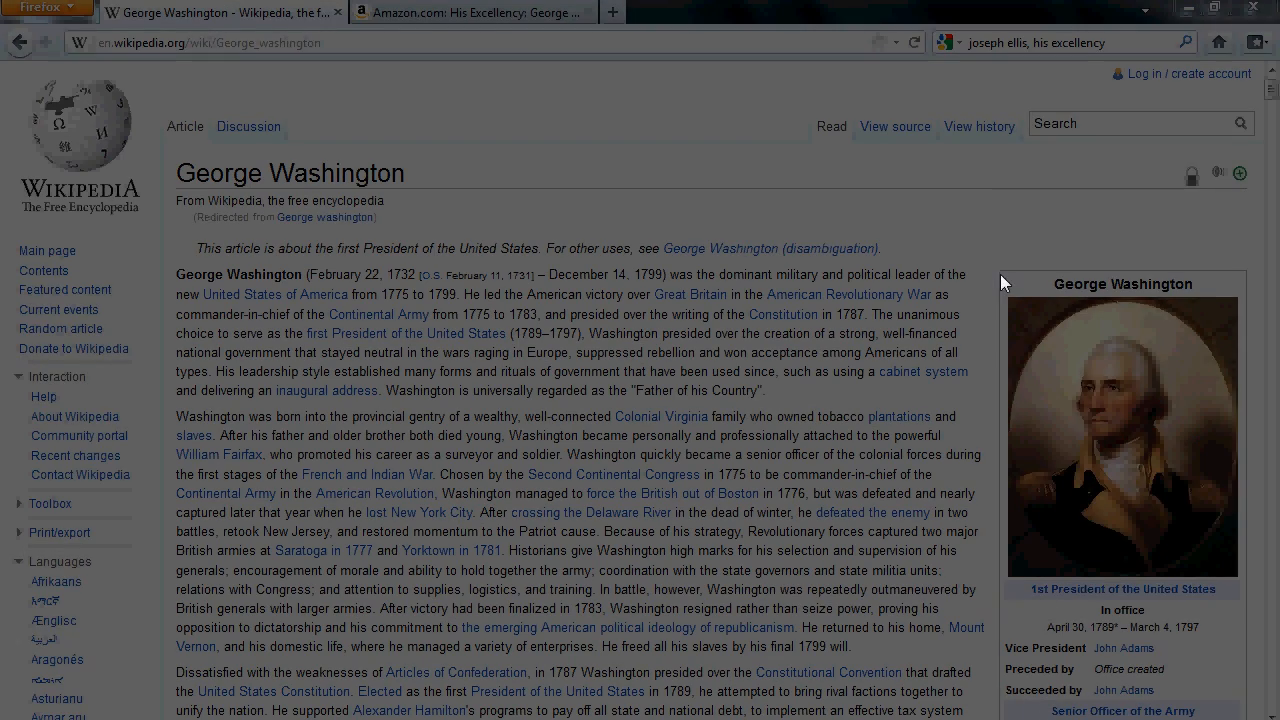
pyautogui.moveTo(995, 269); pyautogui.dragTo(1248, 591)
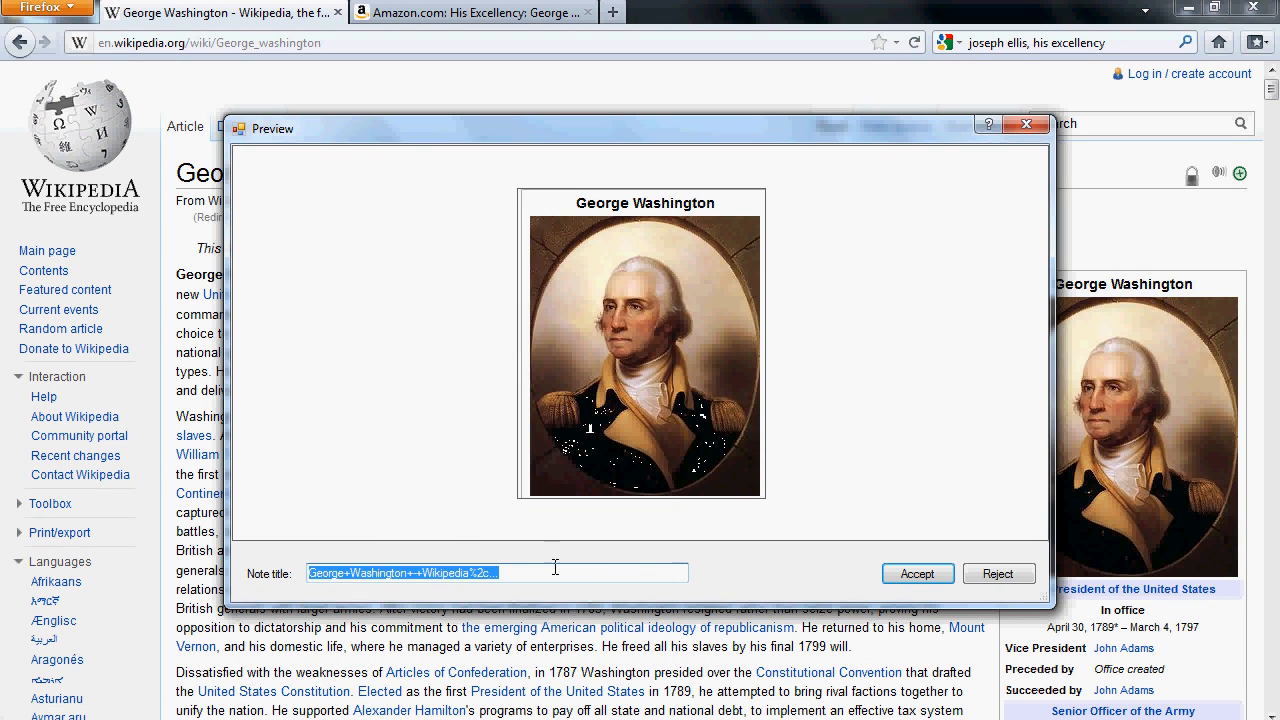
pyautogui.write('GW')
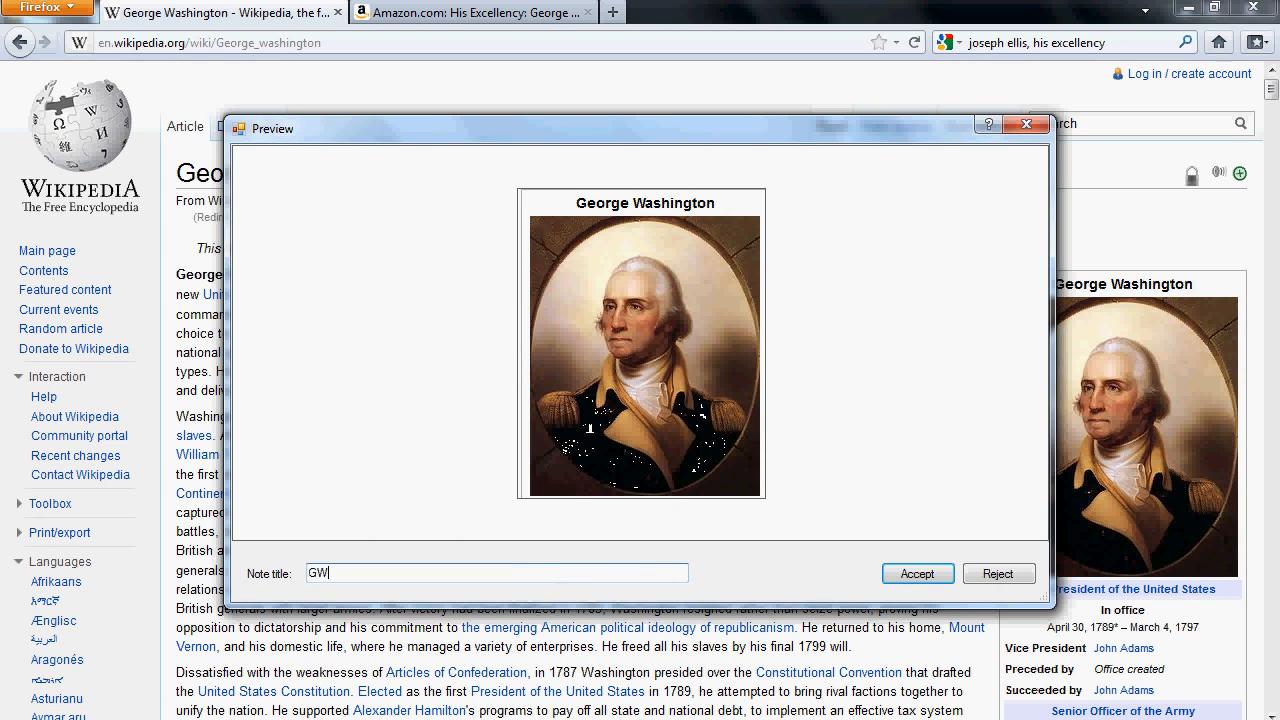
pyautogui.click(914, 574)
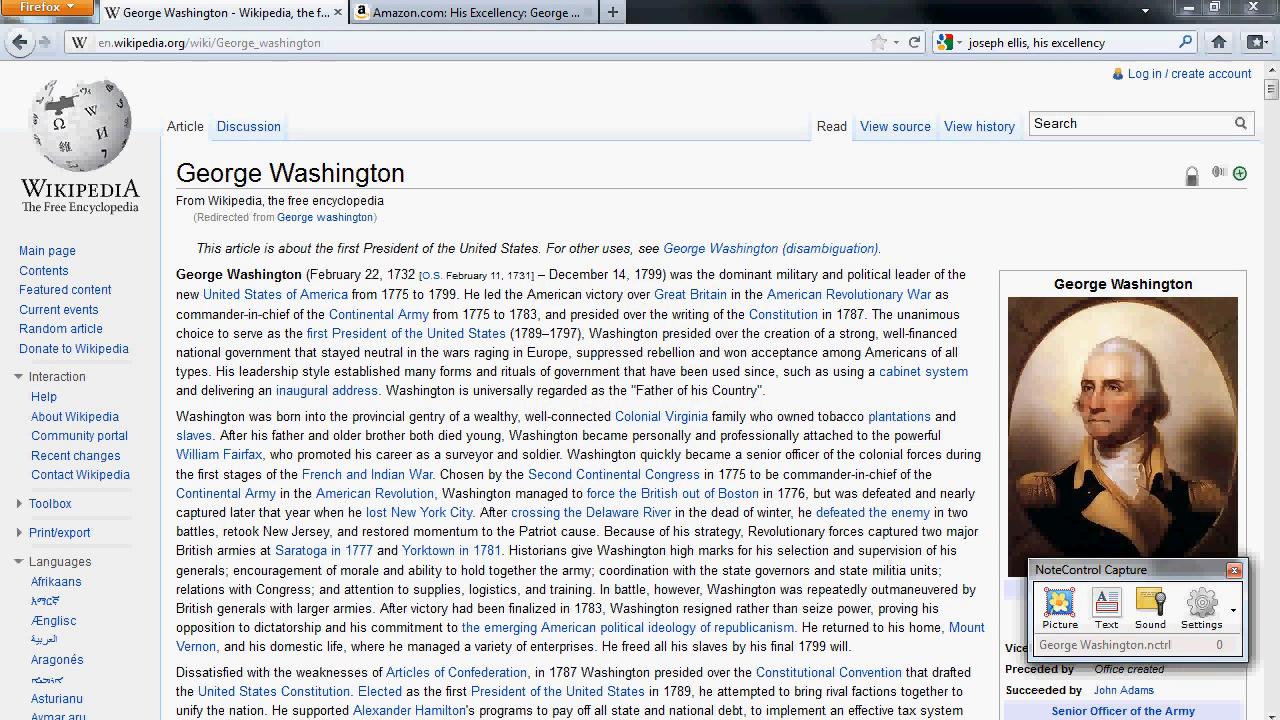
pyautogui.moveTo(457, 717)
pyautogui.click(466, 686)
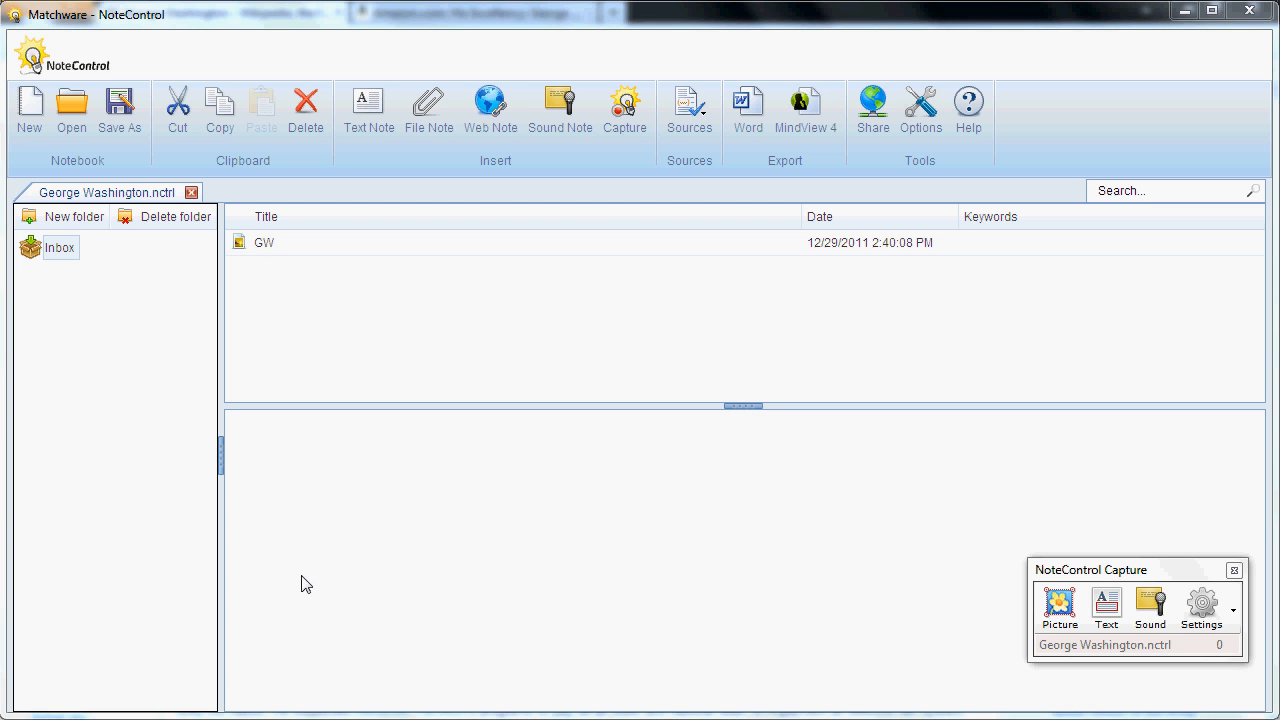
# Capture the opening paragraph of the Wikipedia article in Firefox as a text note titled GW Info, and return to NoteControl.
pyautogui.moveTo(150, 718)
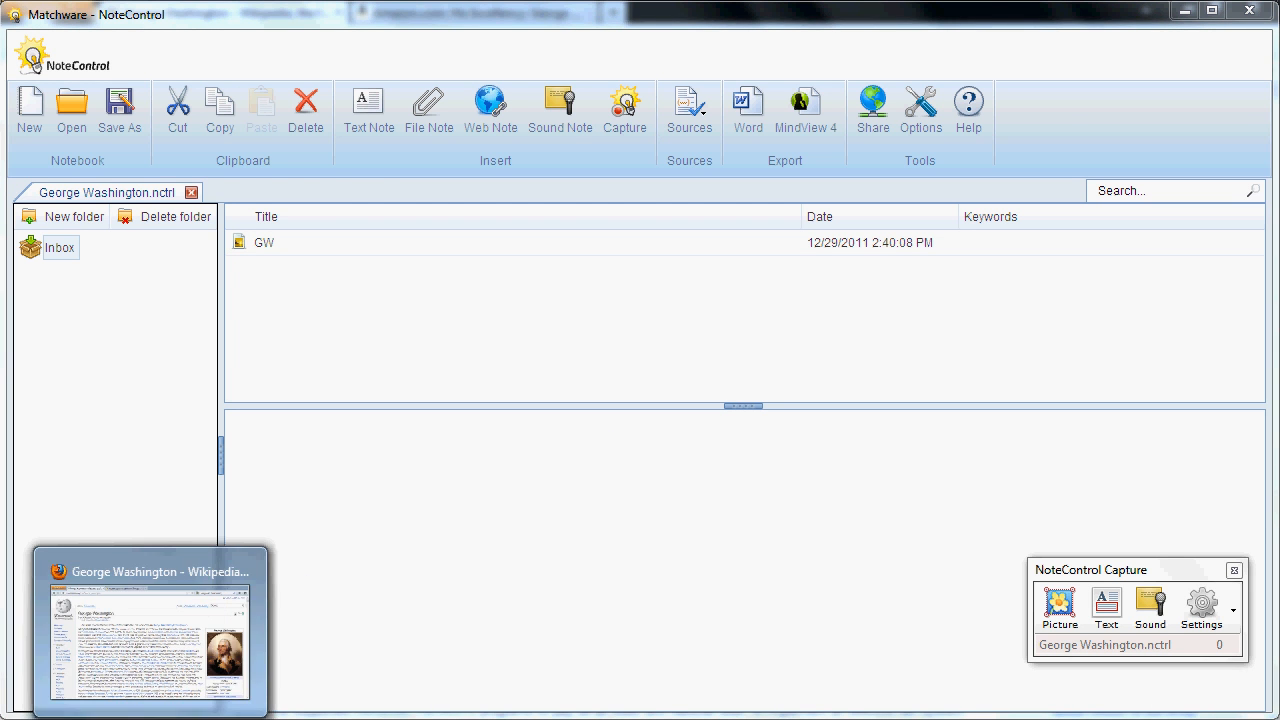
pyautogui.click(155, 675)
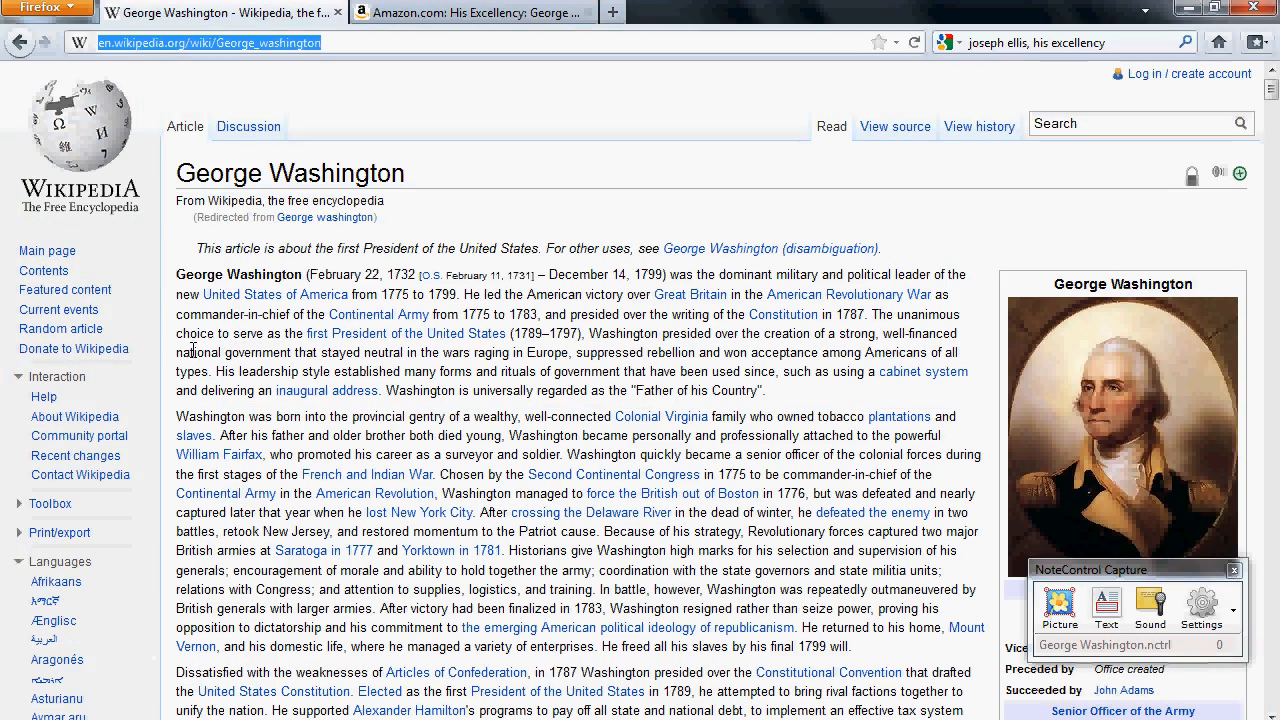
pyautogui.moveTo(178, 274); pyautogui.dragTo(772, 400)
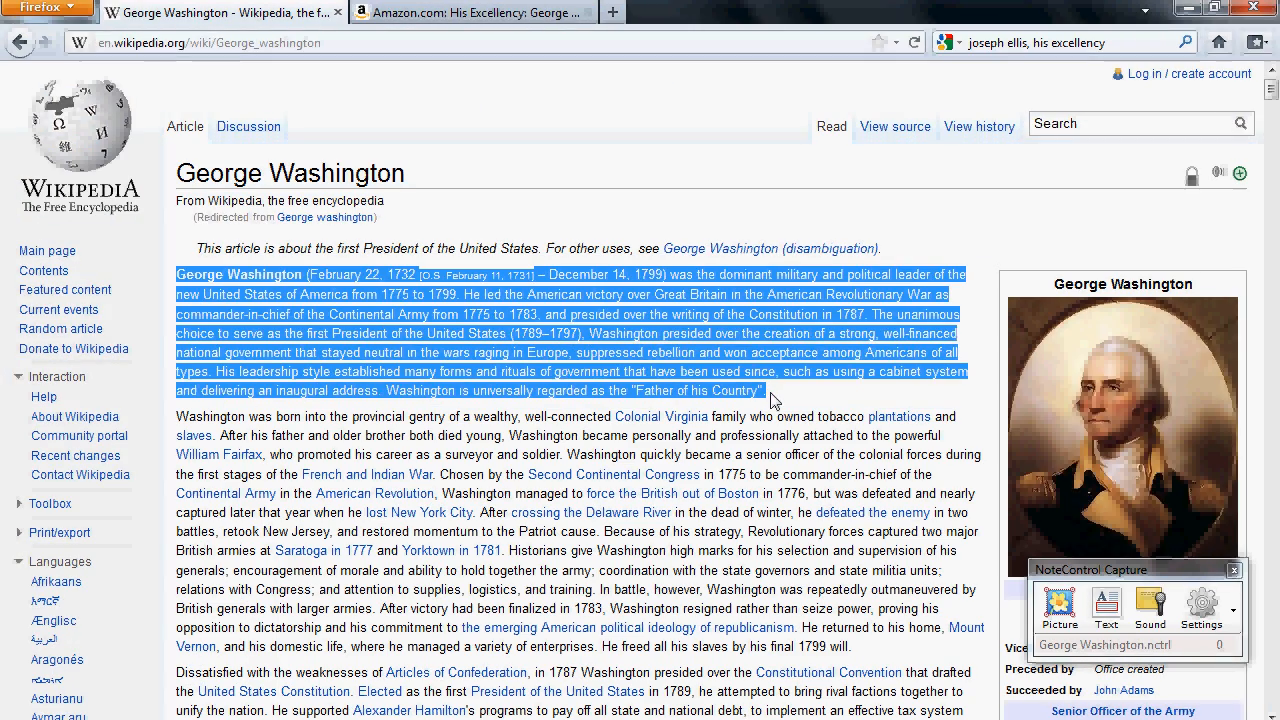
pyautogui.click(1106, 604)
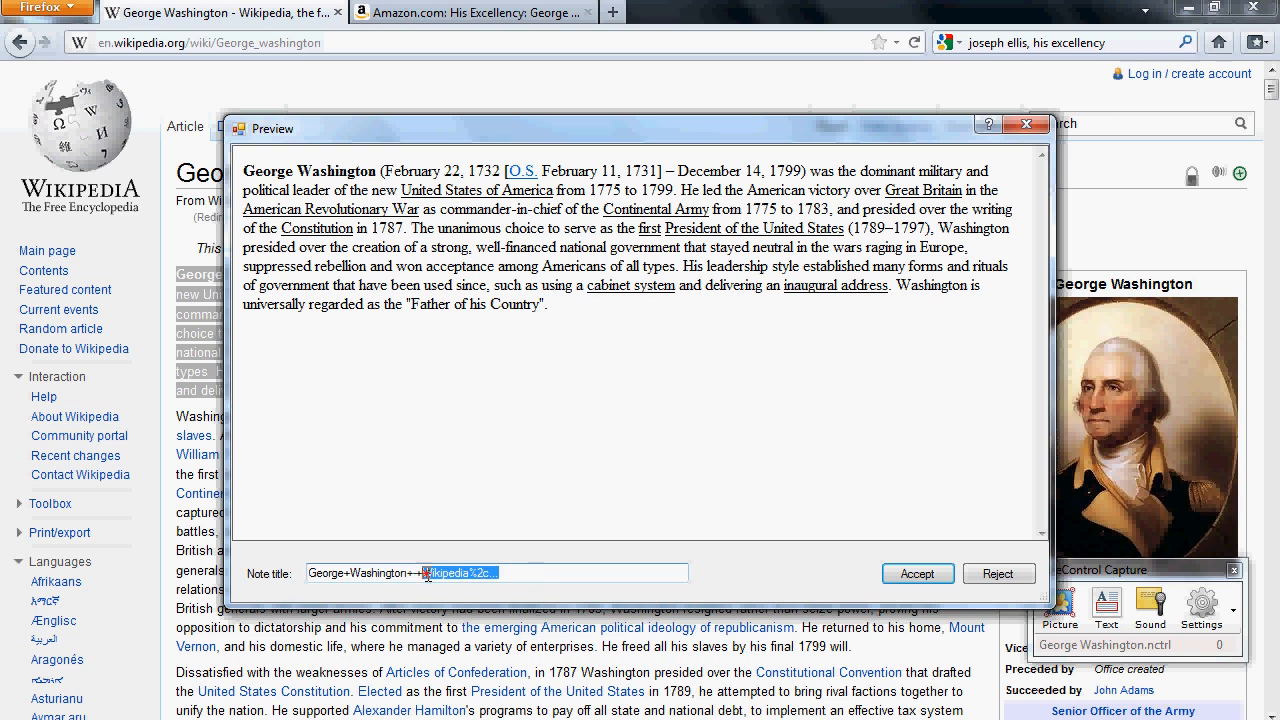
pyautogui.write('G')
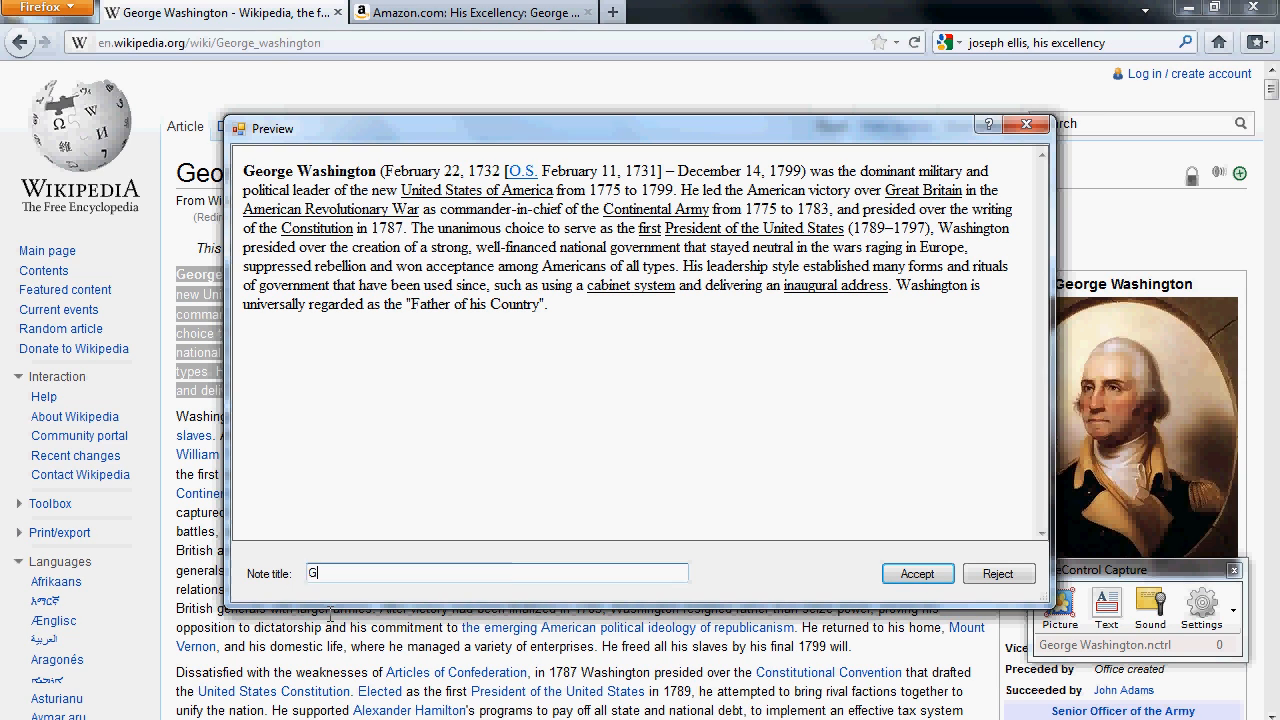
pyautogui.write('W Info')
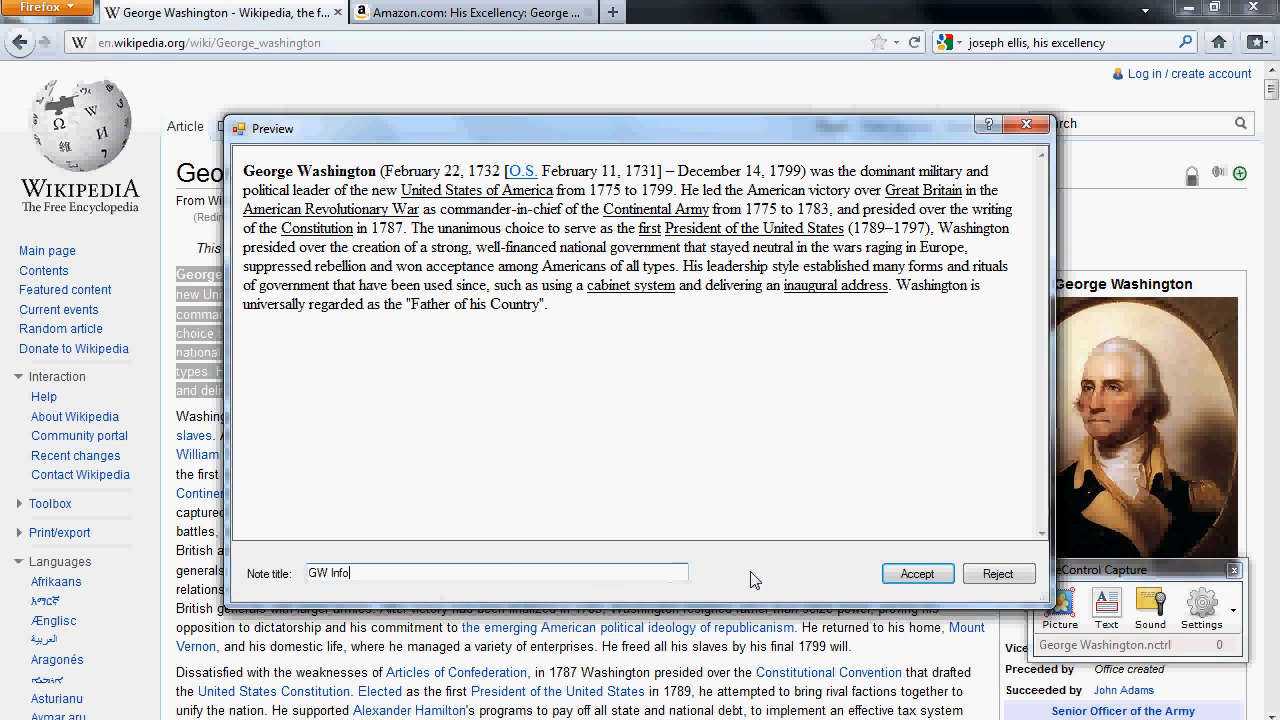
pyautogui.click(917, 574)
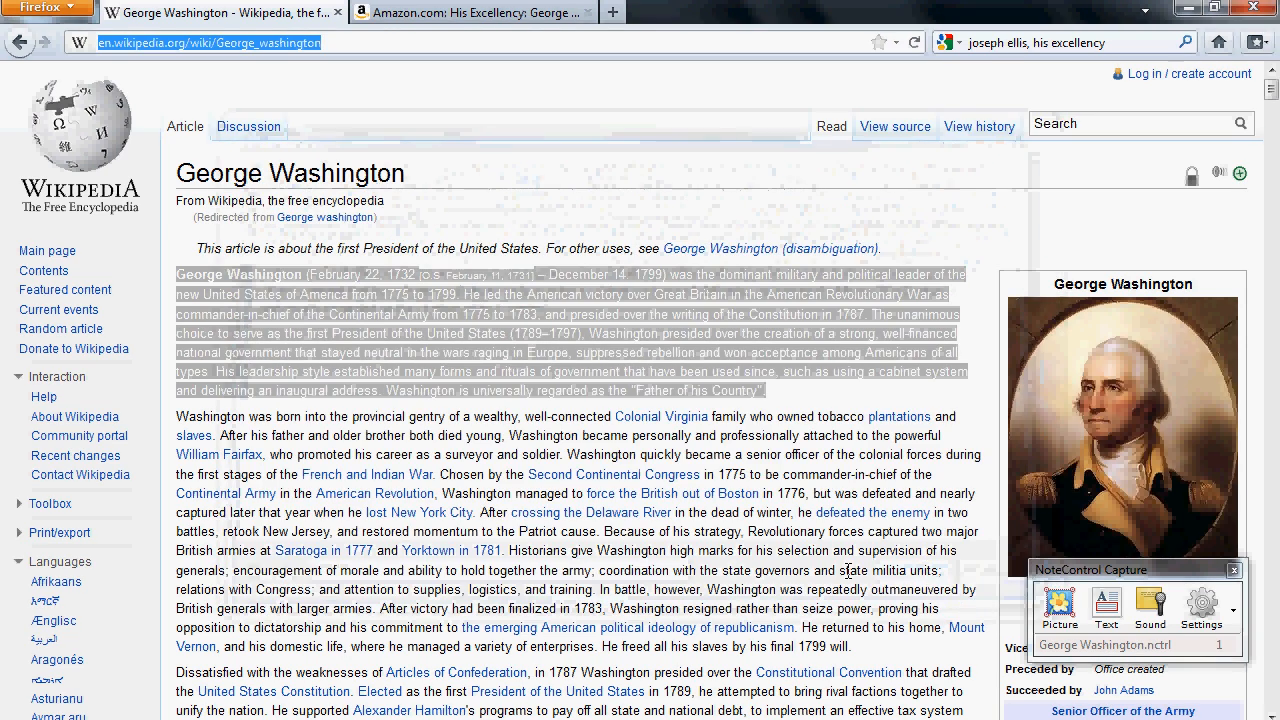
pyautogui.moveTo(460, 719)
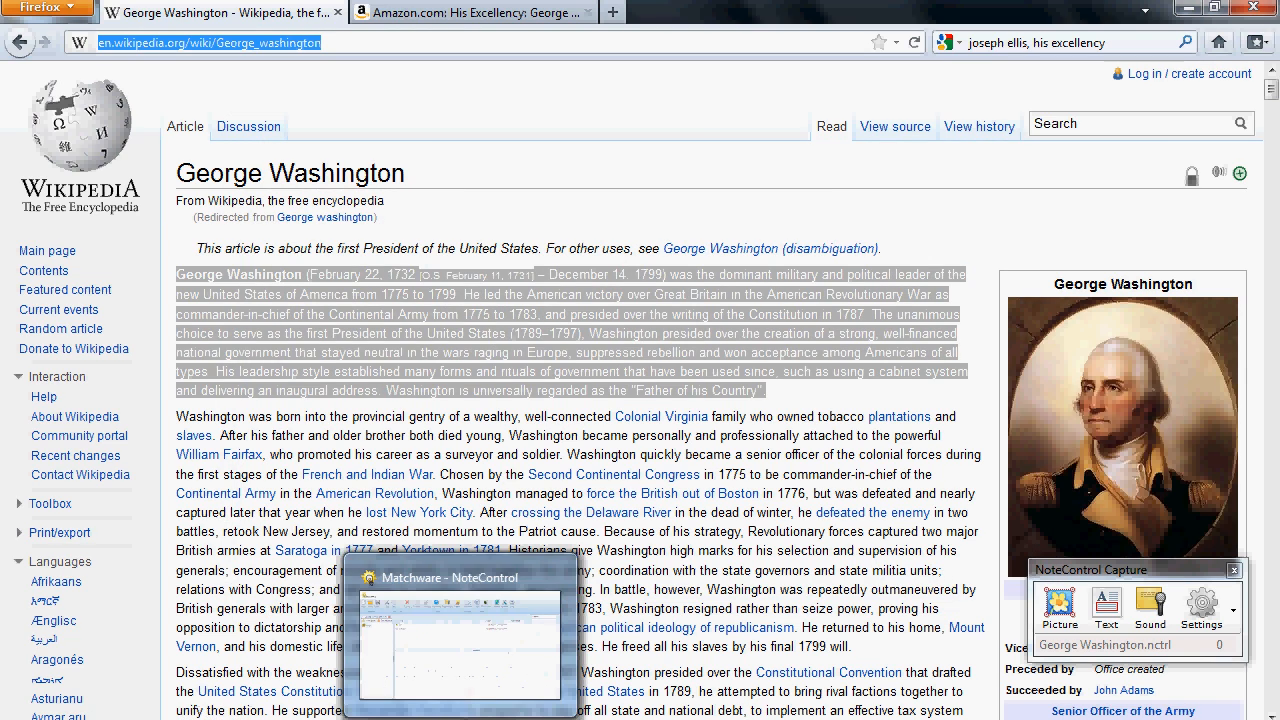
pyautogui.click(497, 672)
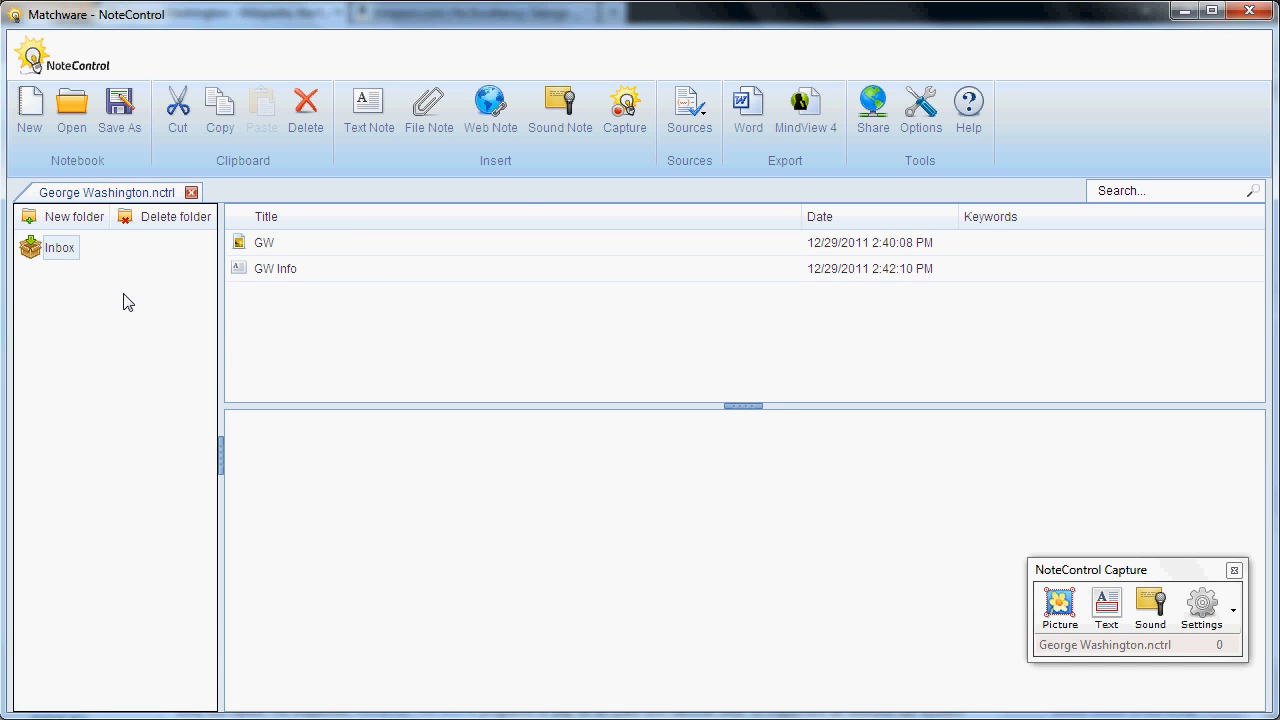
# Create a folder named Who is GW under the Inbox and move the GW picture note into it.
pyautogui.click(75, 217)
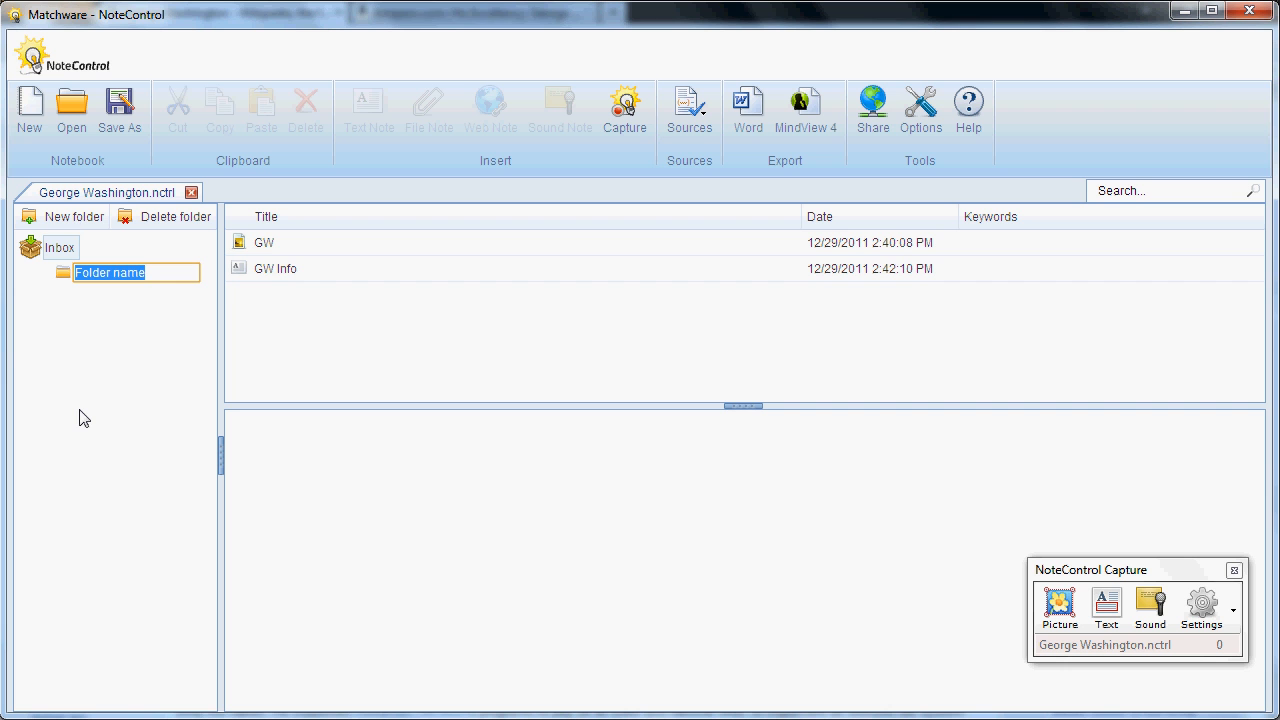
pyautogui.write('Wh')
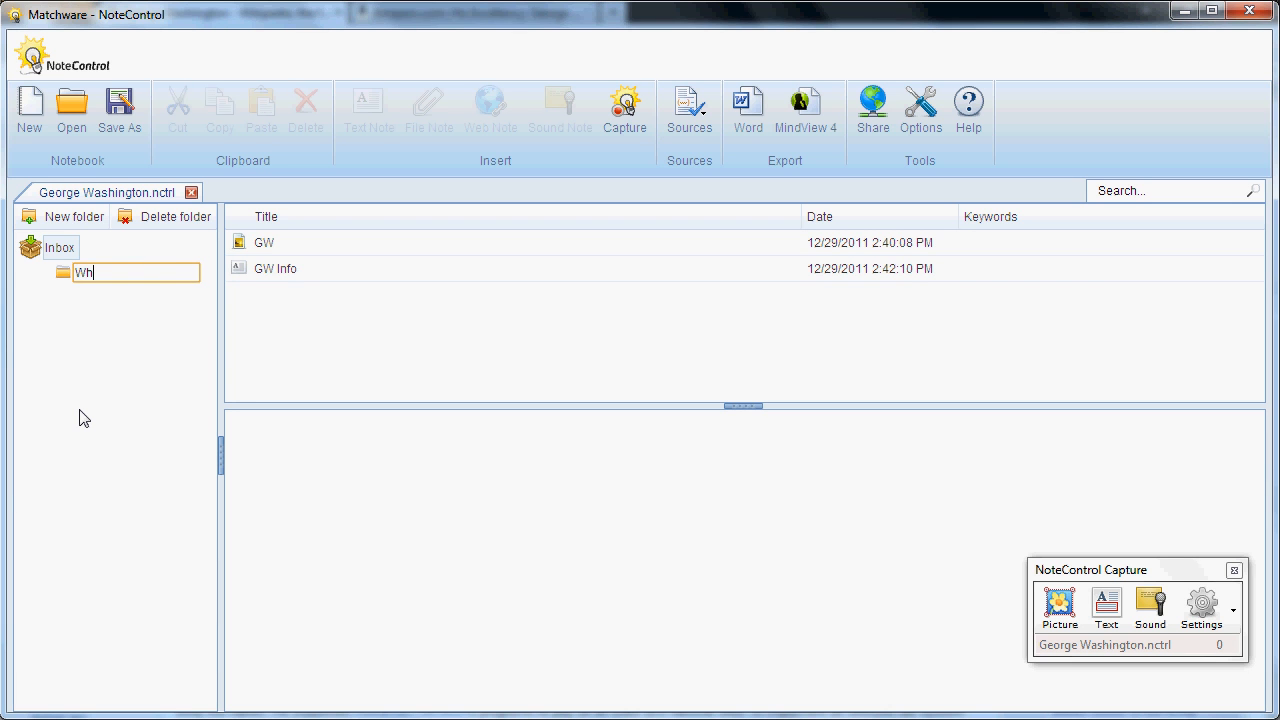
pyautogui.write('o is GW')
pyautogui.click(148, 329)
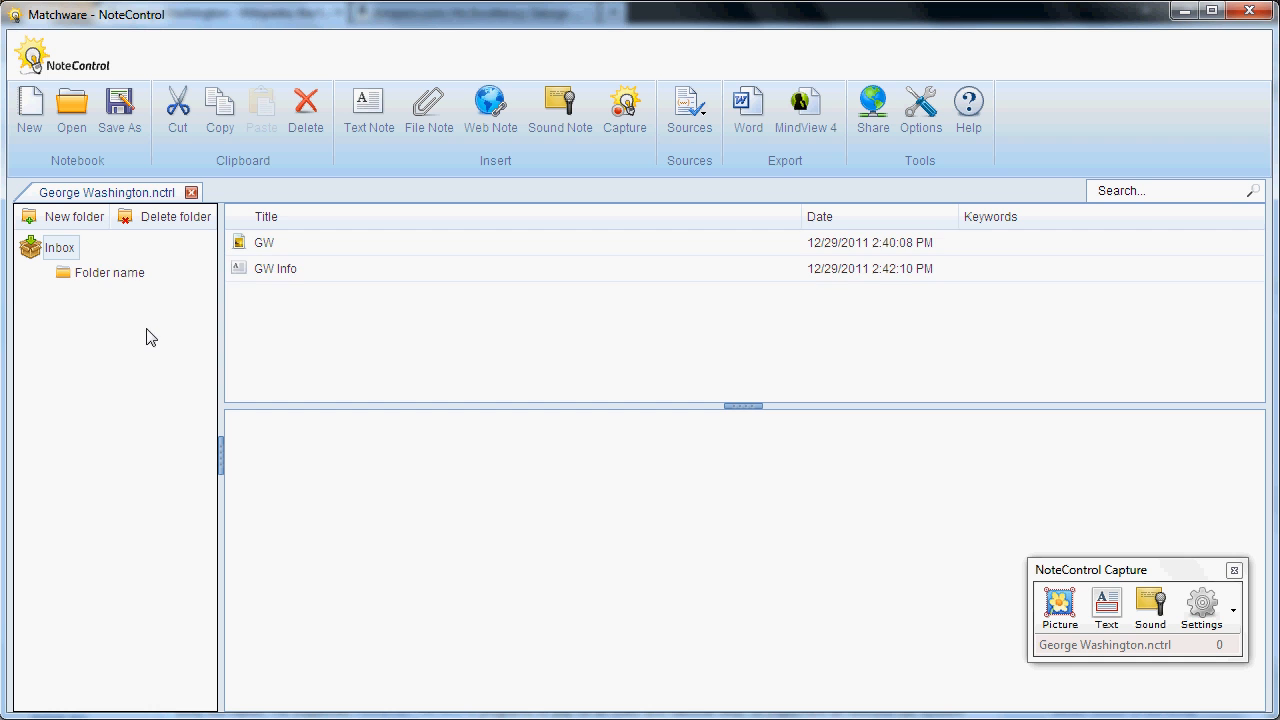
pyautogui.click(60, 250)
pyautogui.moveTo(264, 246); pyautogui.dragTo(135, 285)
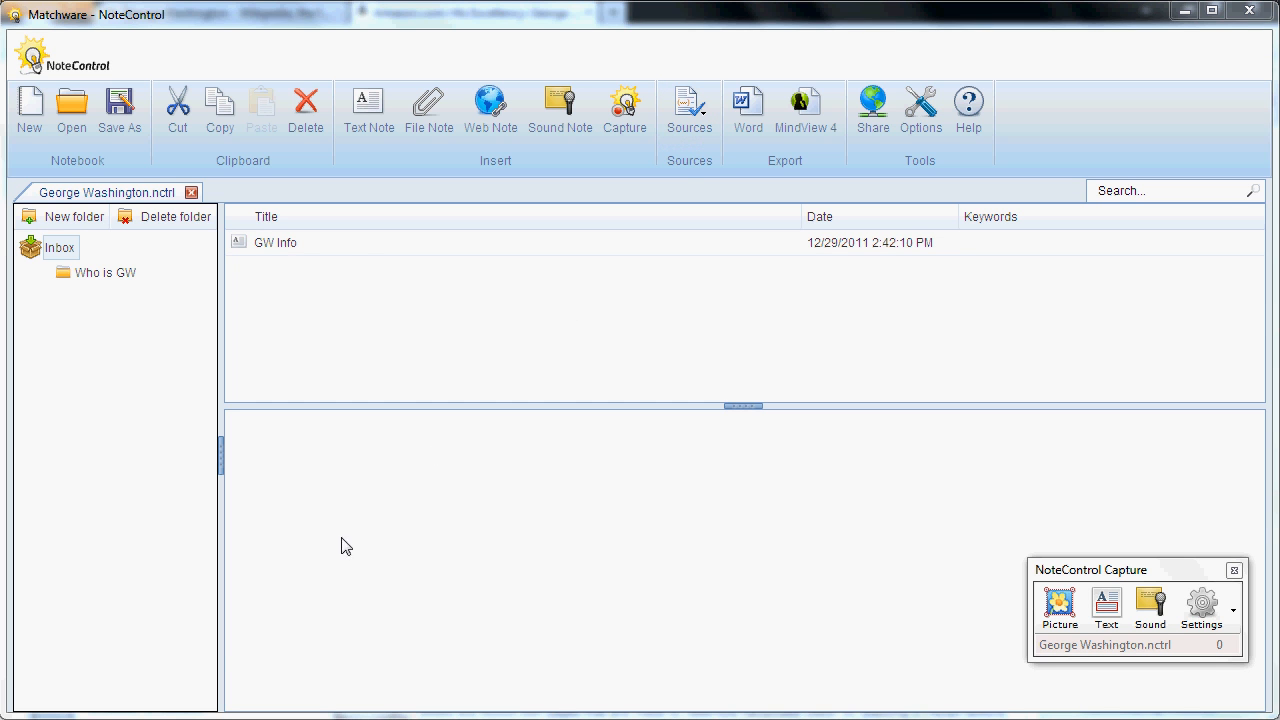
# Check the Amazon book page in Firefox, search NoteControl's book sources for "His Excellency: George Washington" and add the first result as a source.
pyautogui.moveTo(150, 719)
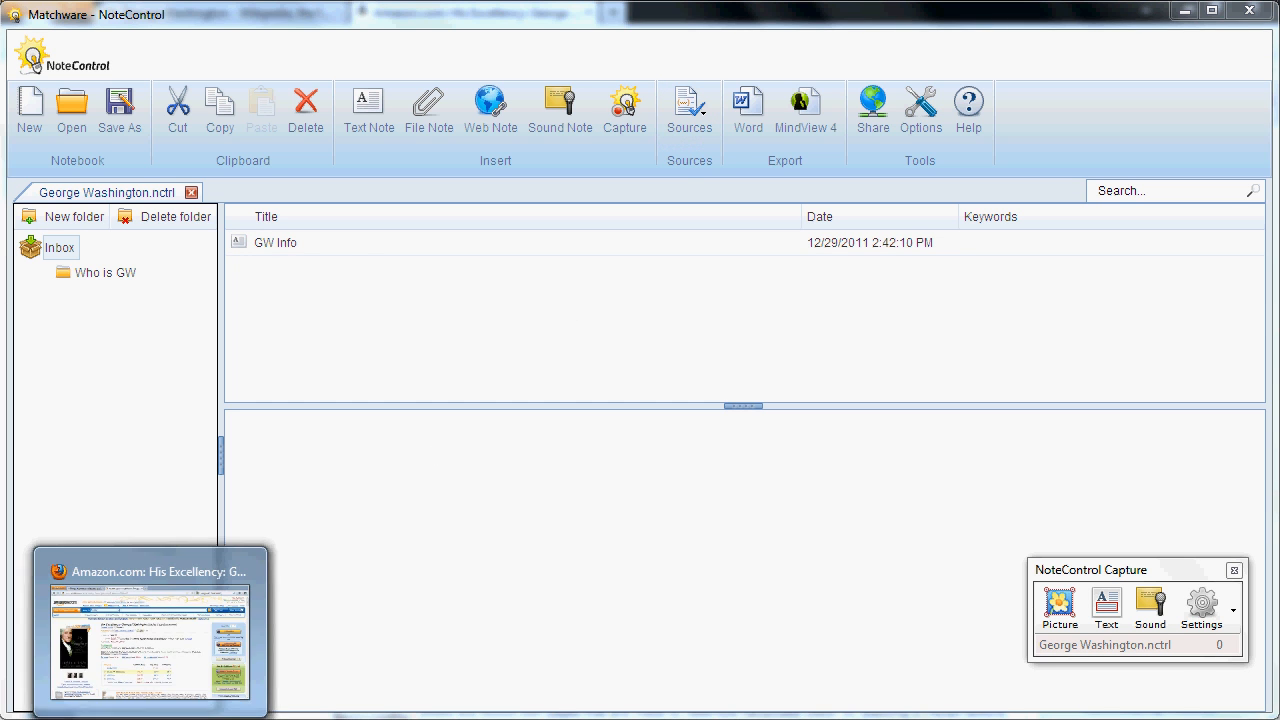
pyautogui.click(204, 668)
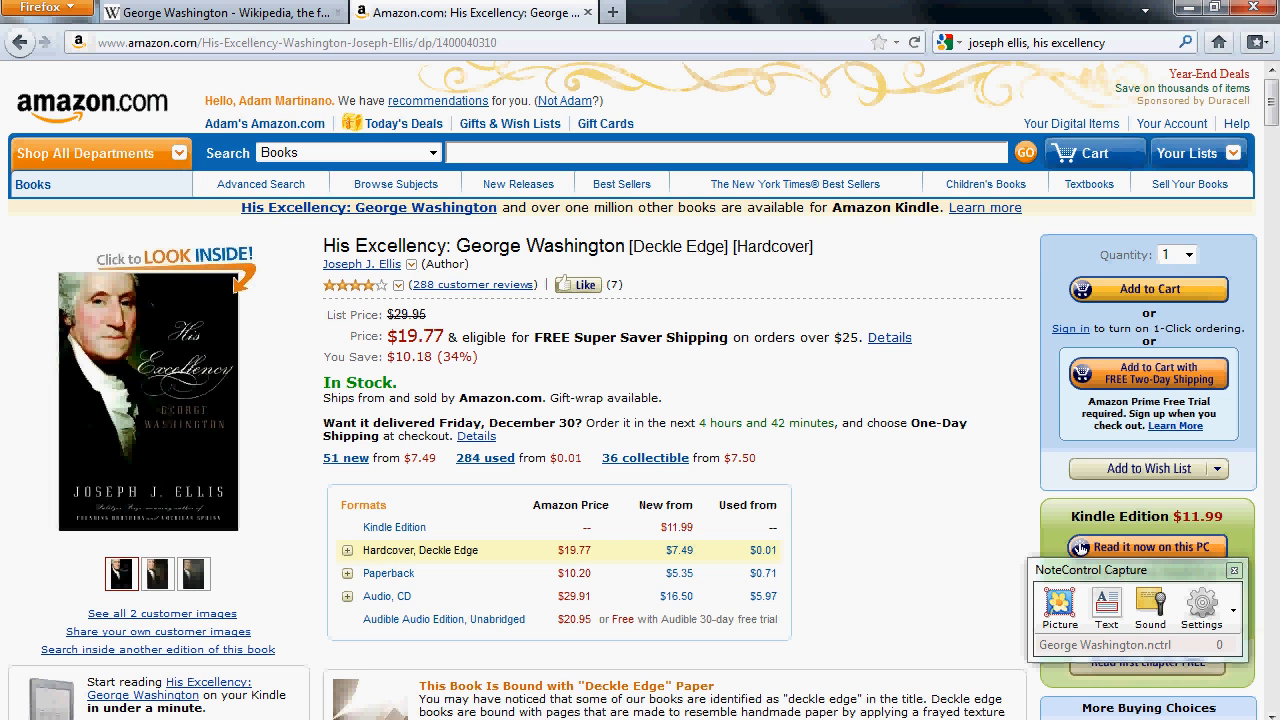
pyautogui.click(469, 670)
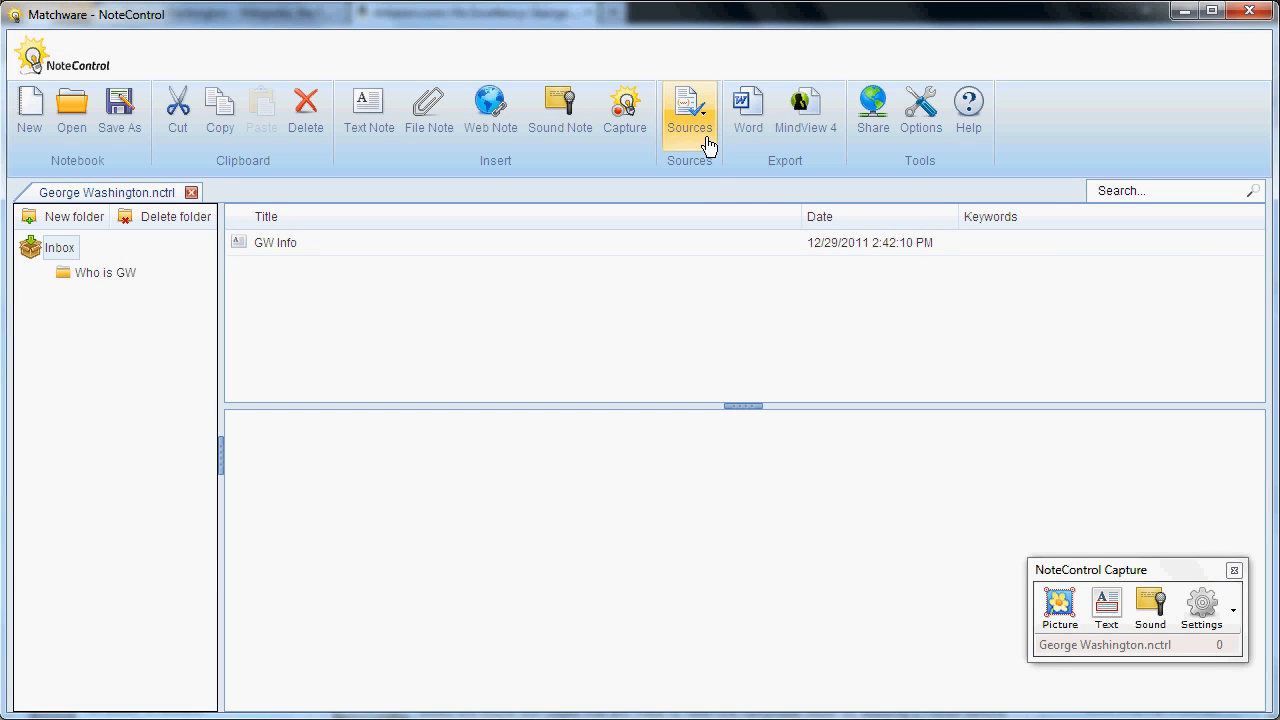
pyautogui.click(706, 136)
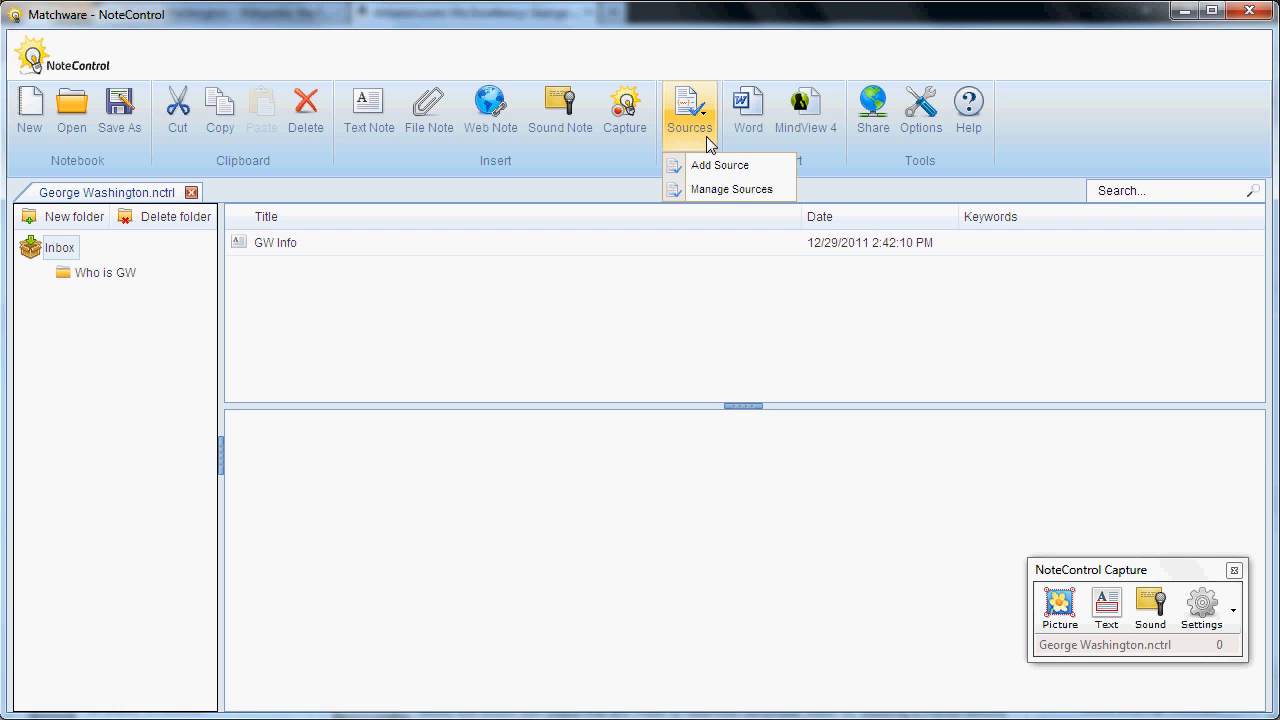
pyautogui.click(785, 165)
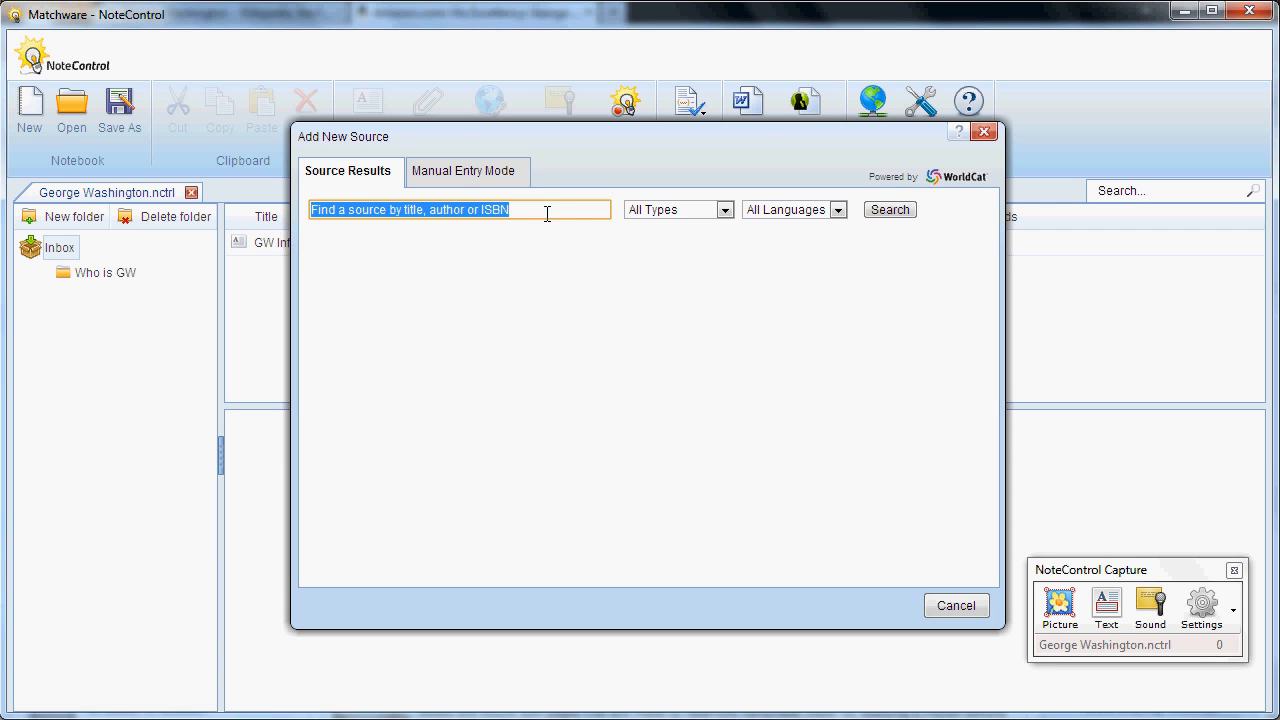
pyautogui.click(724, 212)
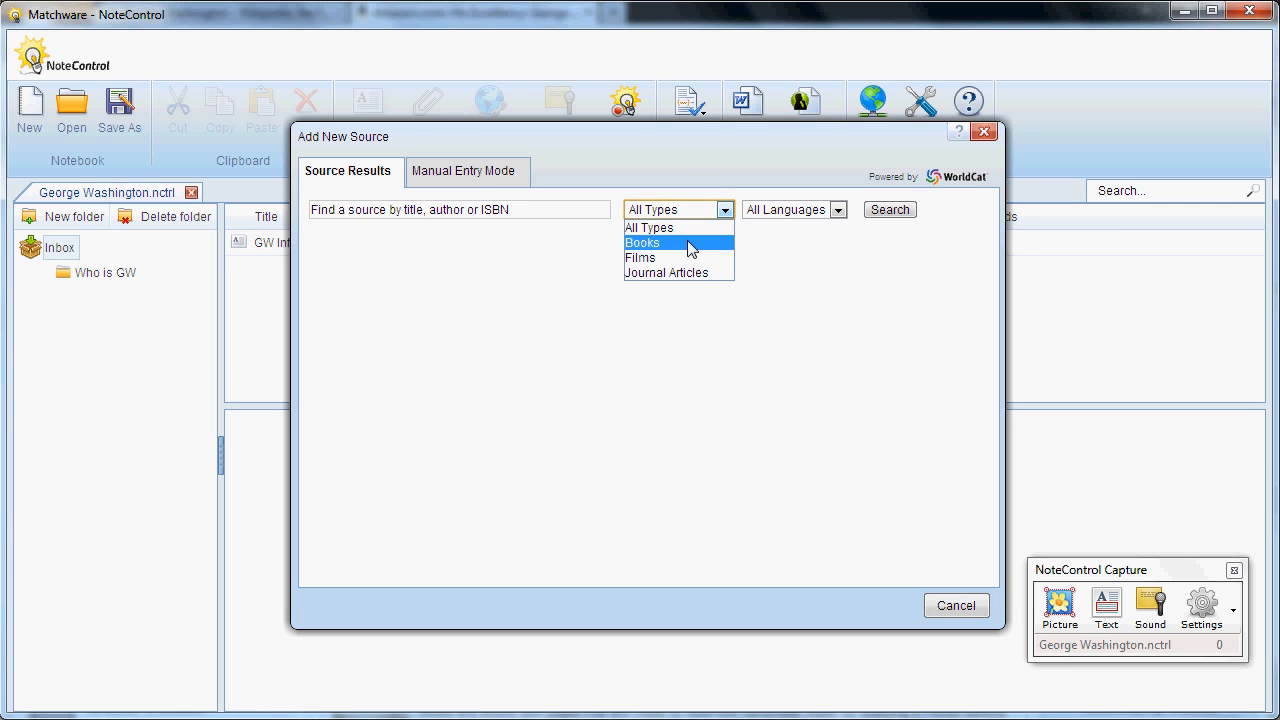
pyautogui.click(689, 243)
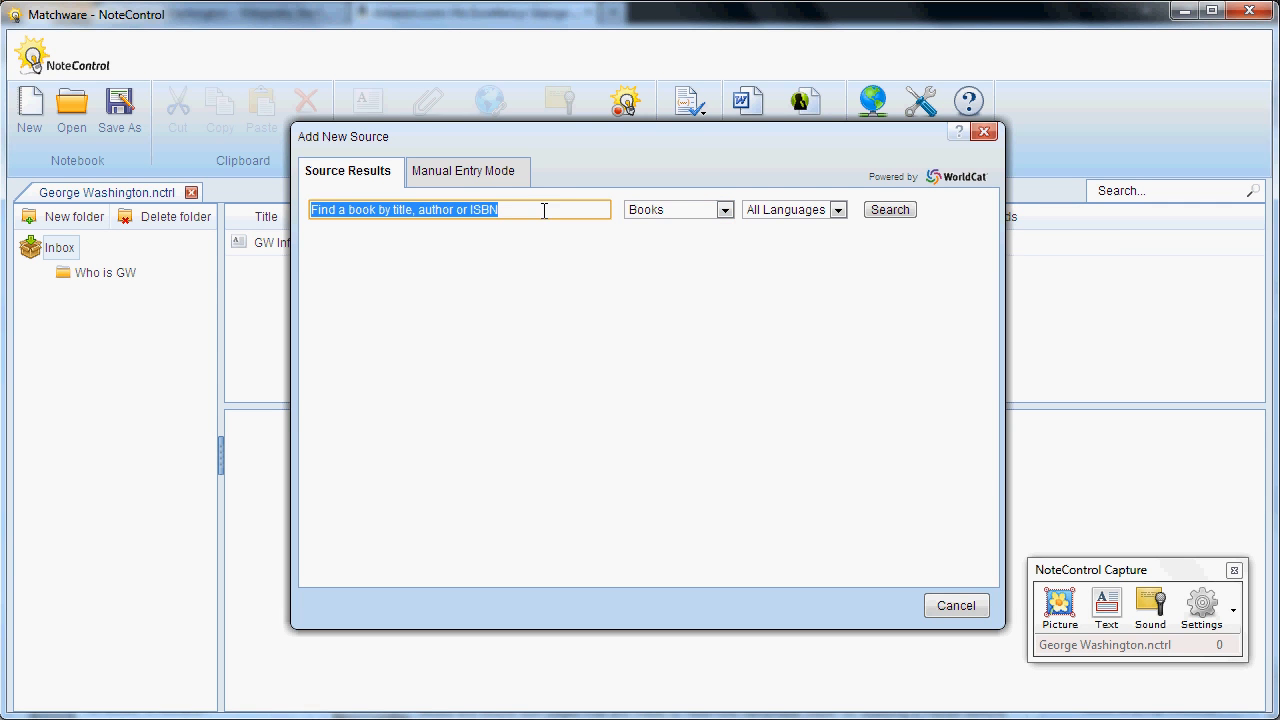
pyautogui.write('His Excellency: George Washington')
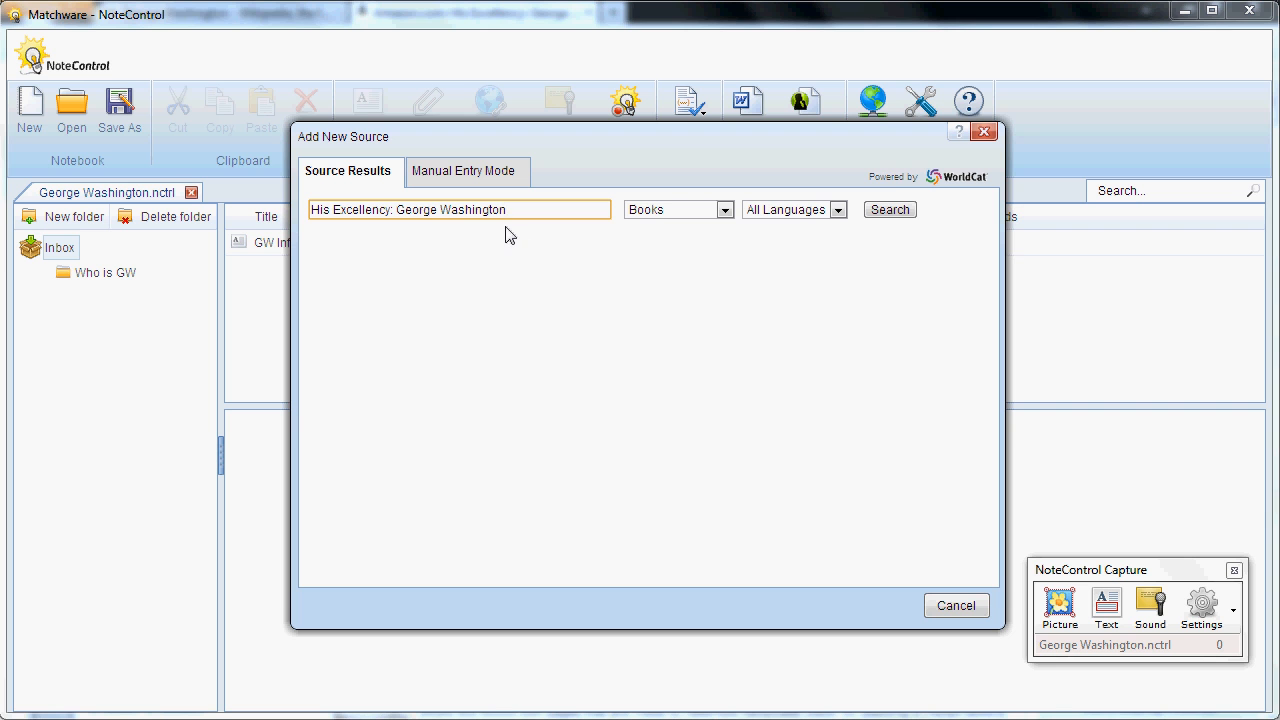
pyautogui.click(890, 211)
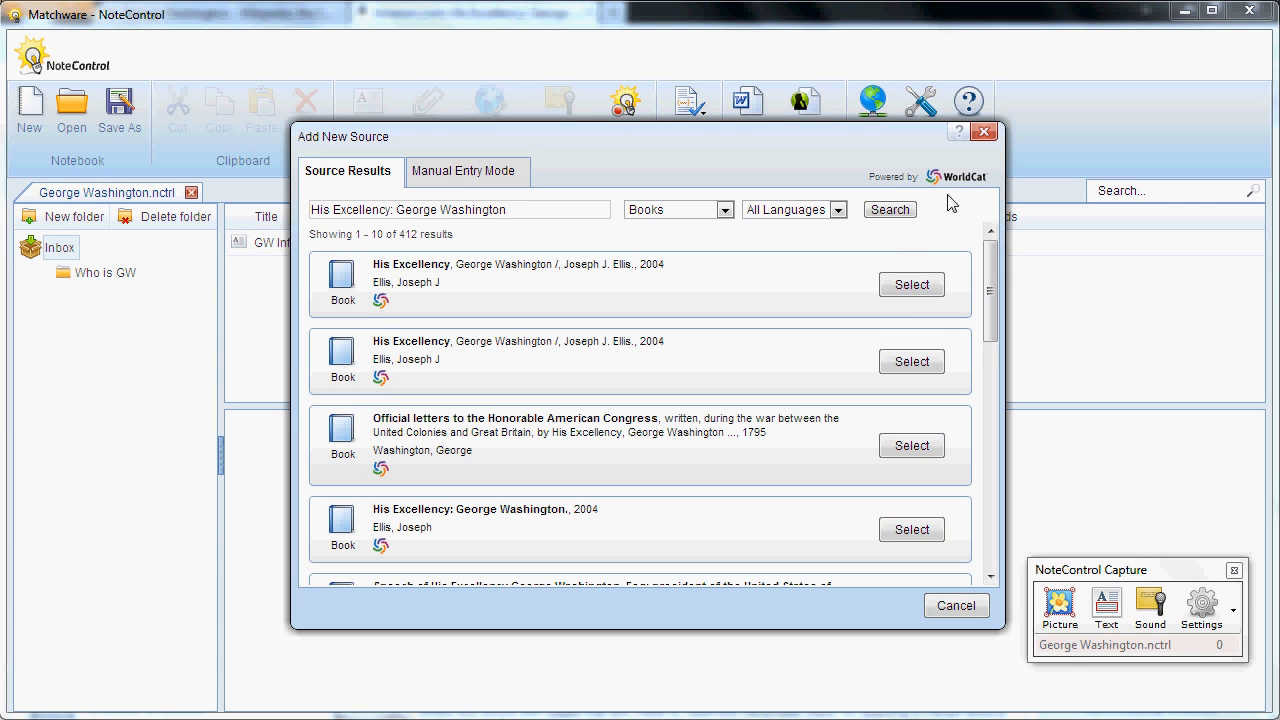
pyautogui.click(910, 285)
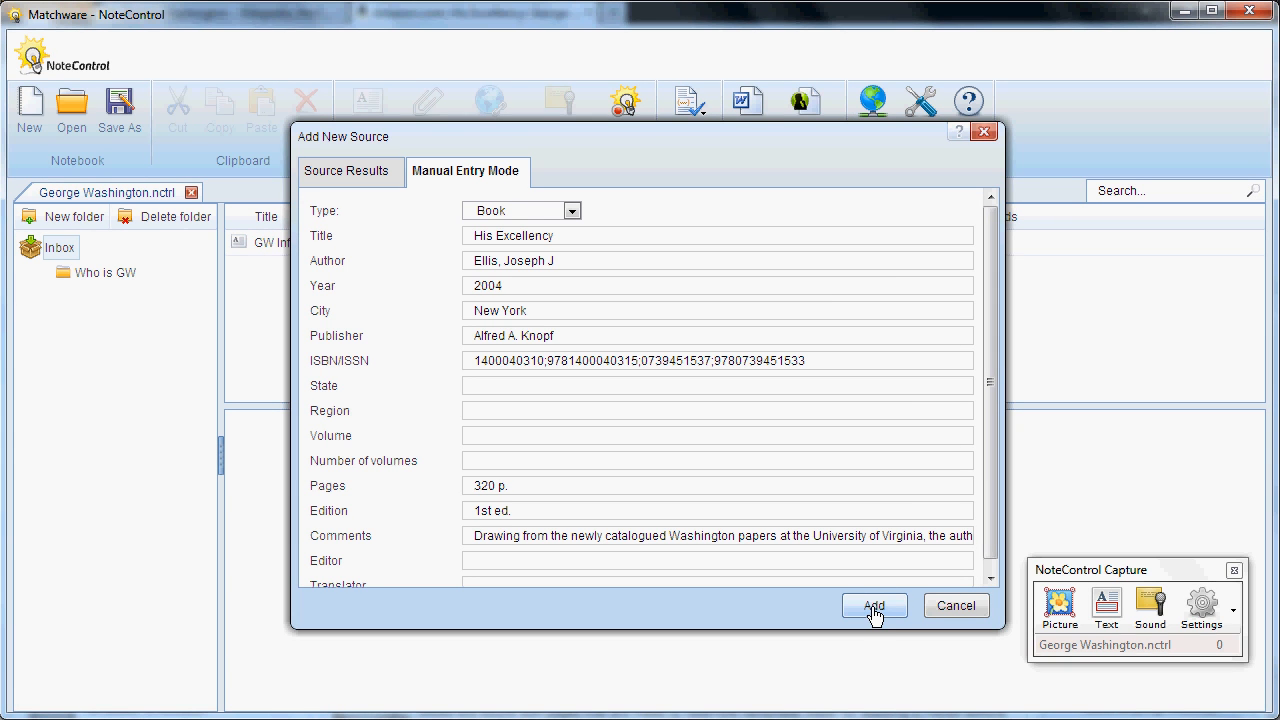
pyautogui.click(874, 607)
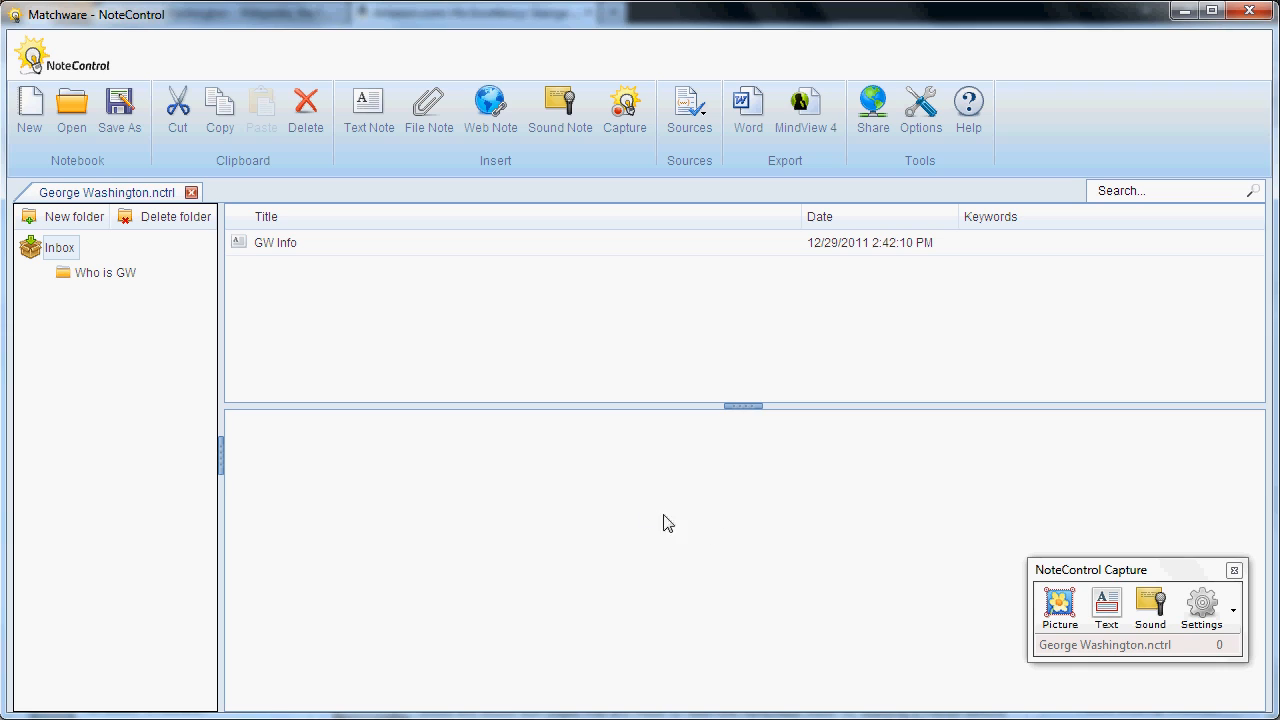
# Capture the sentence about Washington's first public office from the Amazon page in Firefox as a text note titled 1st Public Office, and return to NoteControl.
pyautogui.moveTo(150, 719)
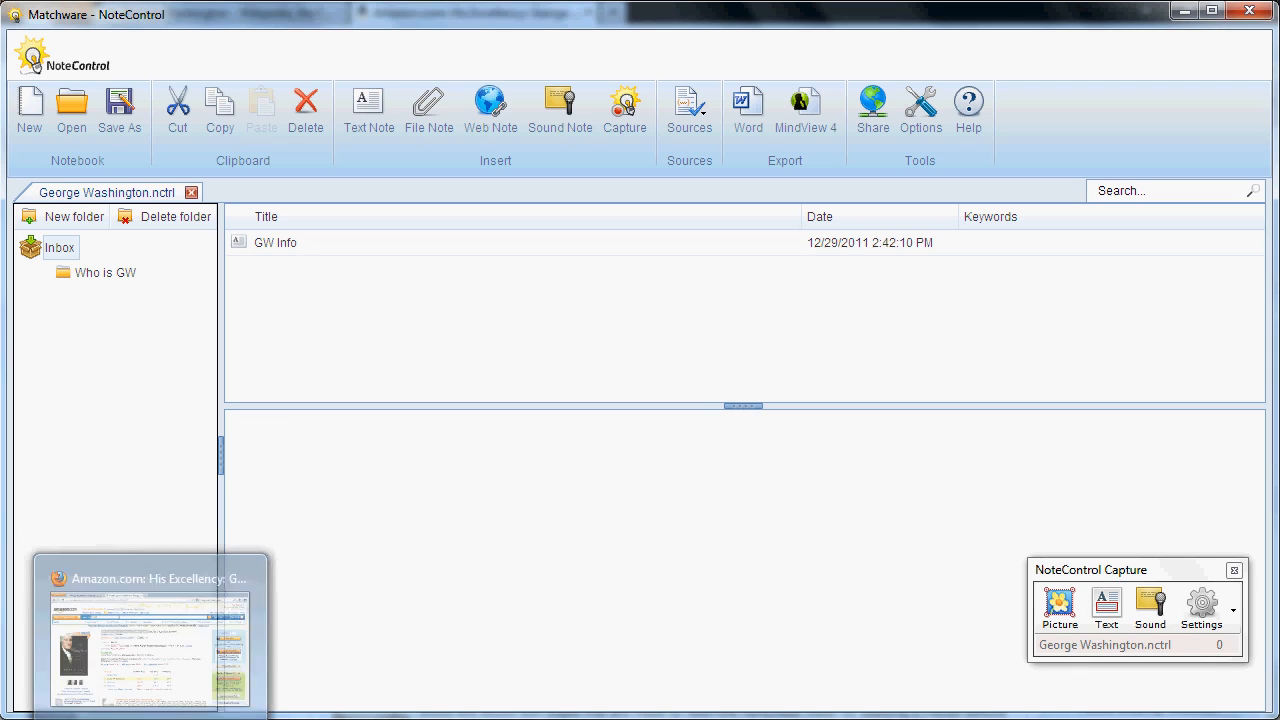
pyautogui.click(150, 632)
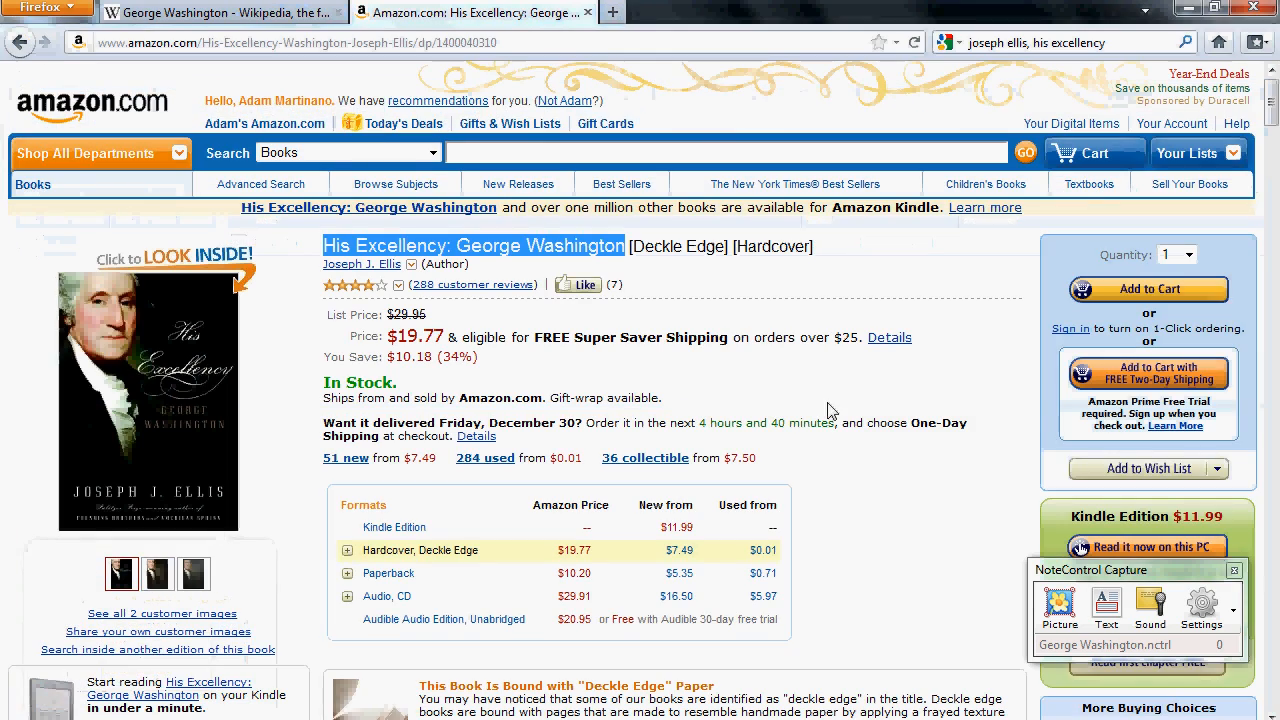
pyautogui.moveTo(1273, 110); pyautogui.dragTo(1247, 237)
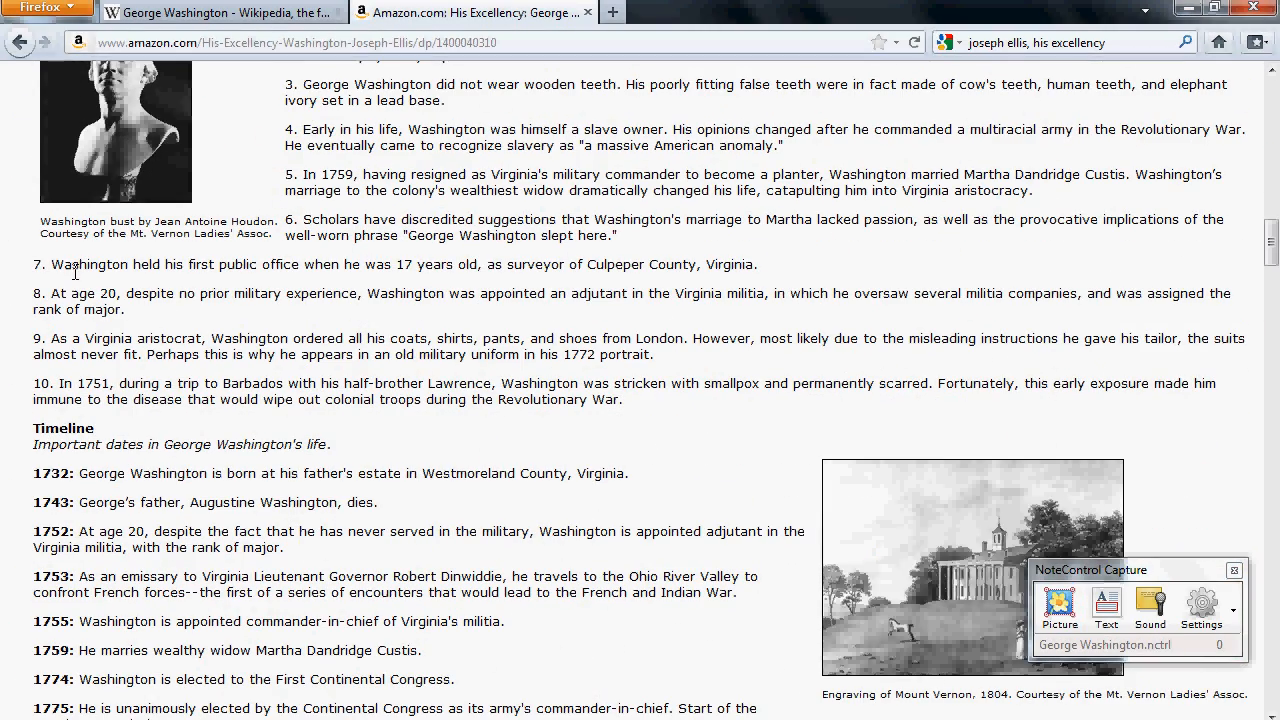
pyautogui.moveTo(52, 265); pyautogui.dragTo(769, 273)
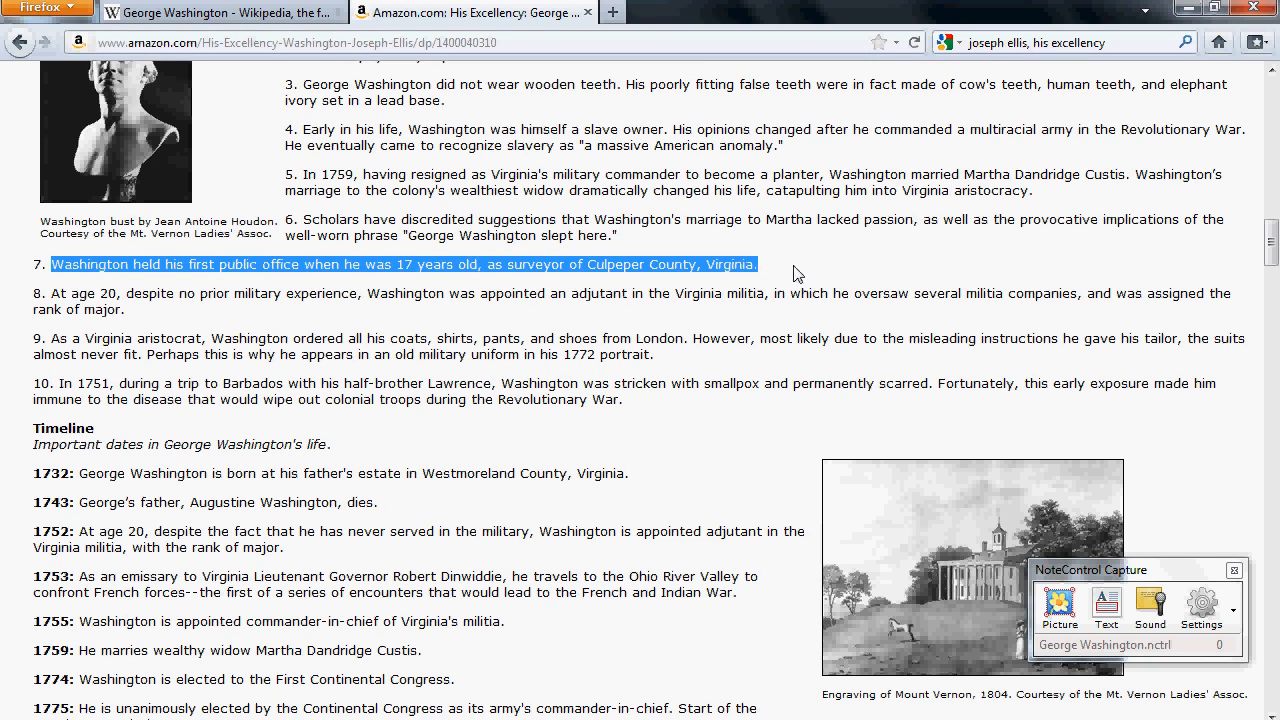
pyautogui.click(1108, 611)
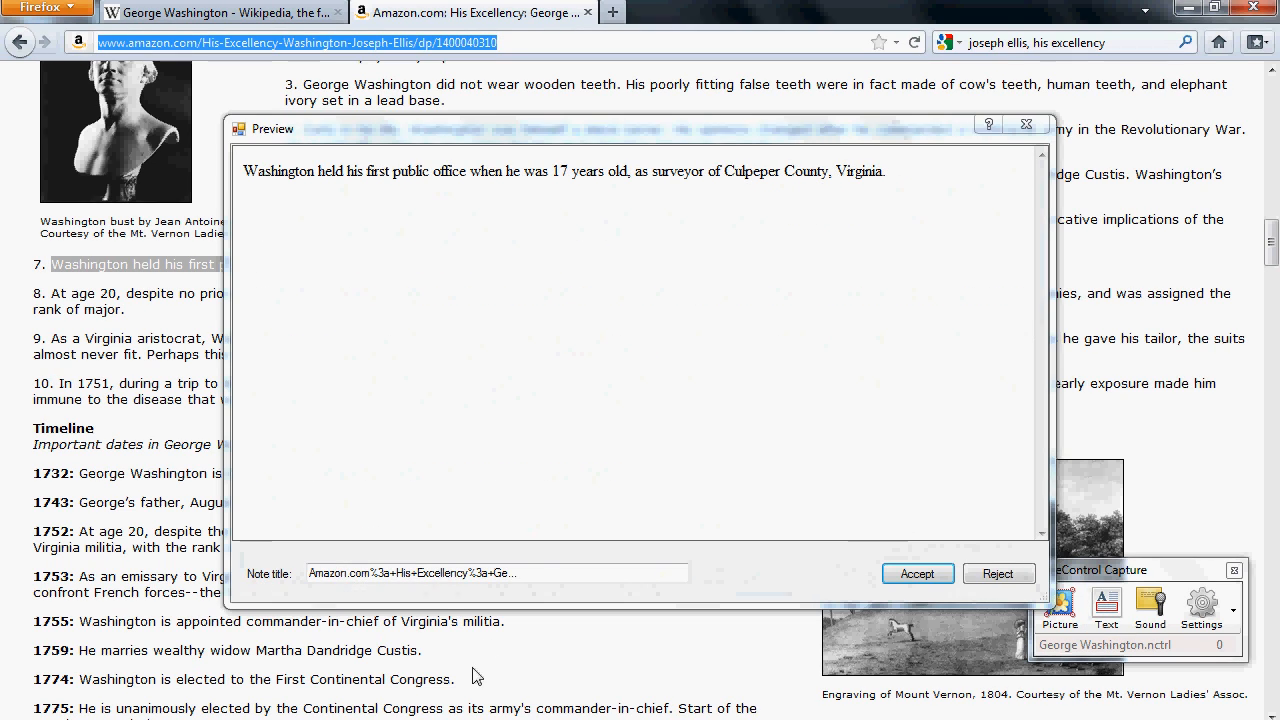
pyautogui.moveTo(553, 570); pyautogui.dragTo(275, 595)
pyautogui.write('1st Pu')
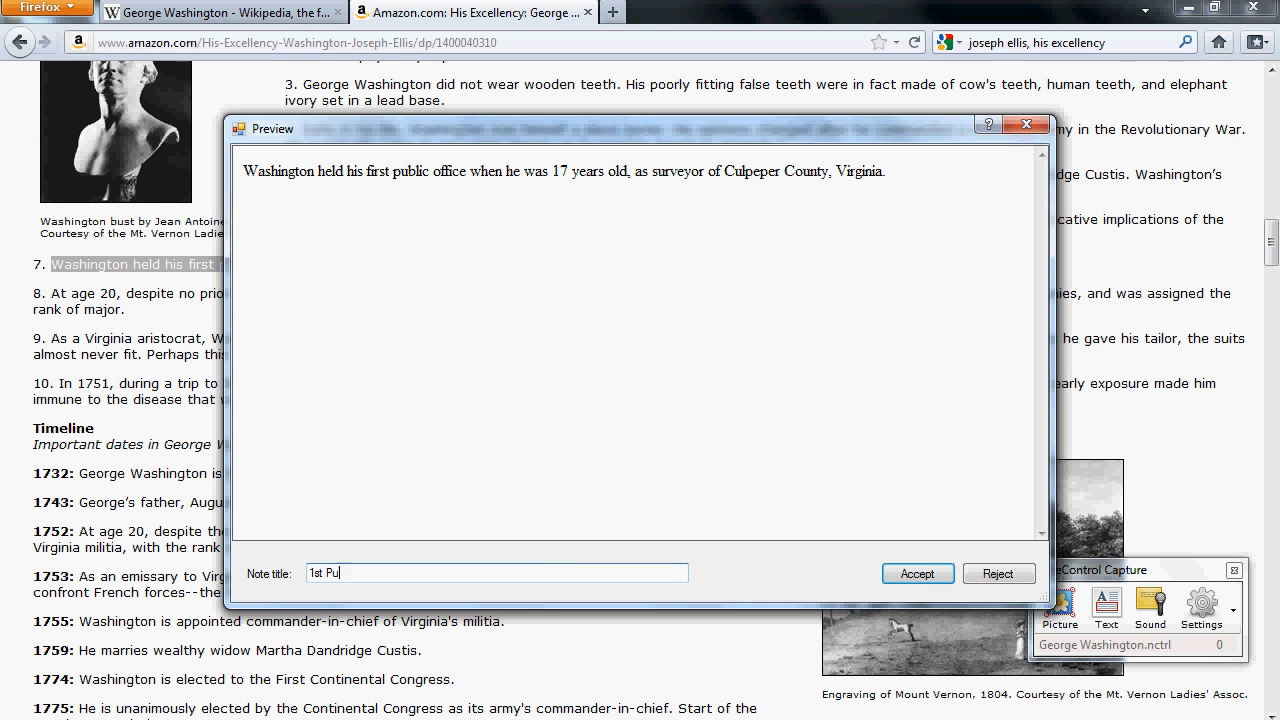
pyautogui.write('blic Office')
pyautogui.click(914, 574)
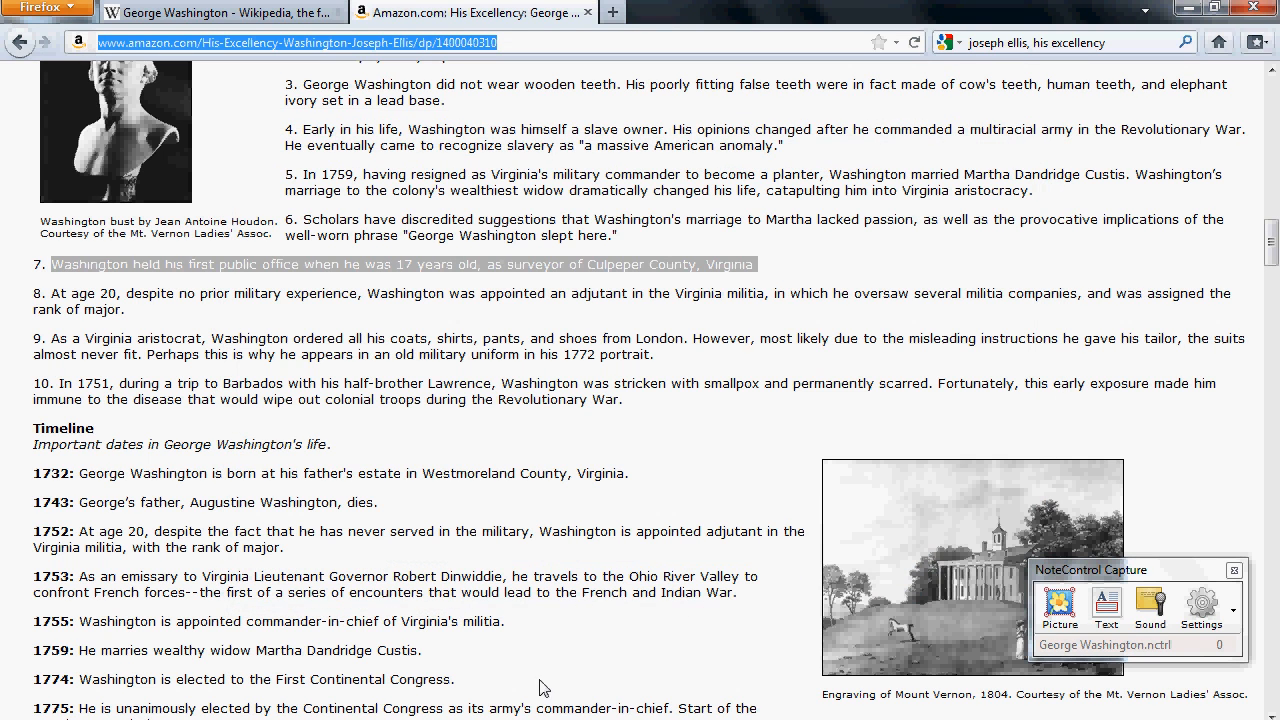
pyautogui.moveTo(461, 719)
pyautogui.click(466, 666)
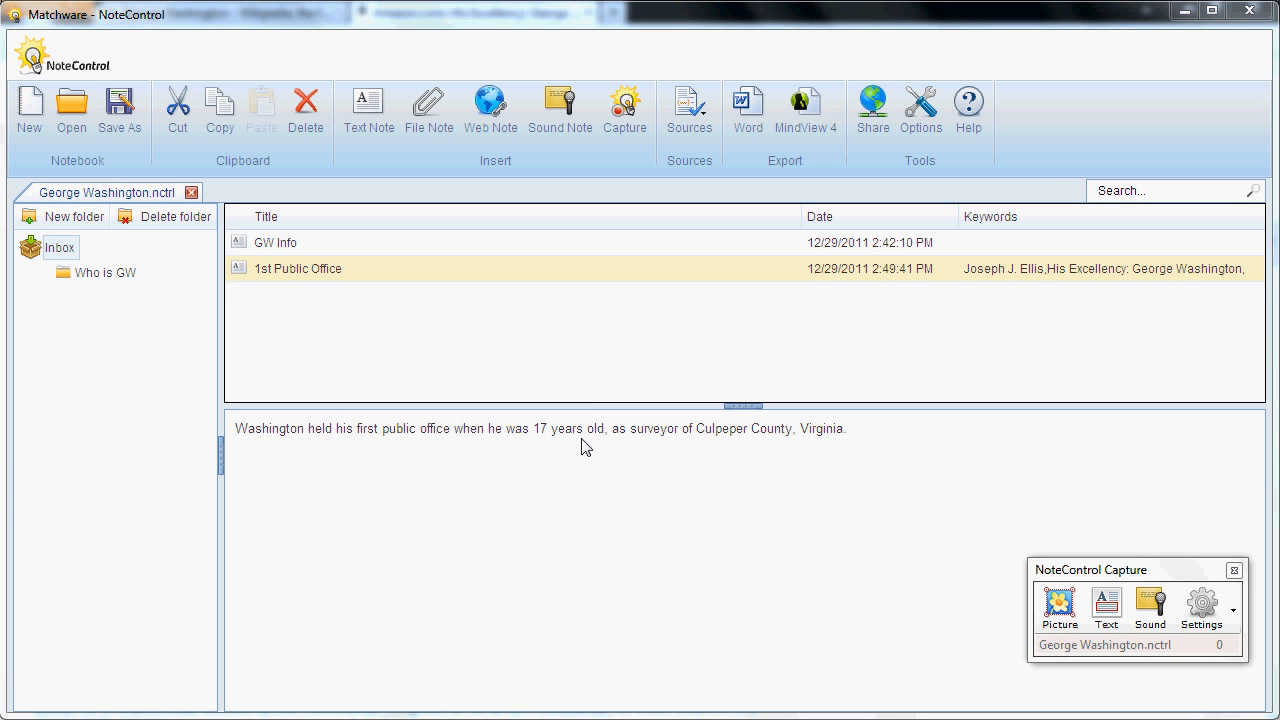
# Insert a citation of the His Excellency source with page number 25 after the sentence in the 1st Public Office note, and save and close it.
pyautogui.click(348, 271)
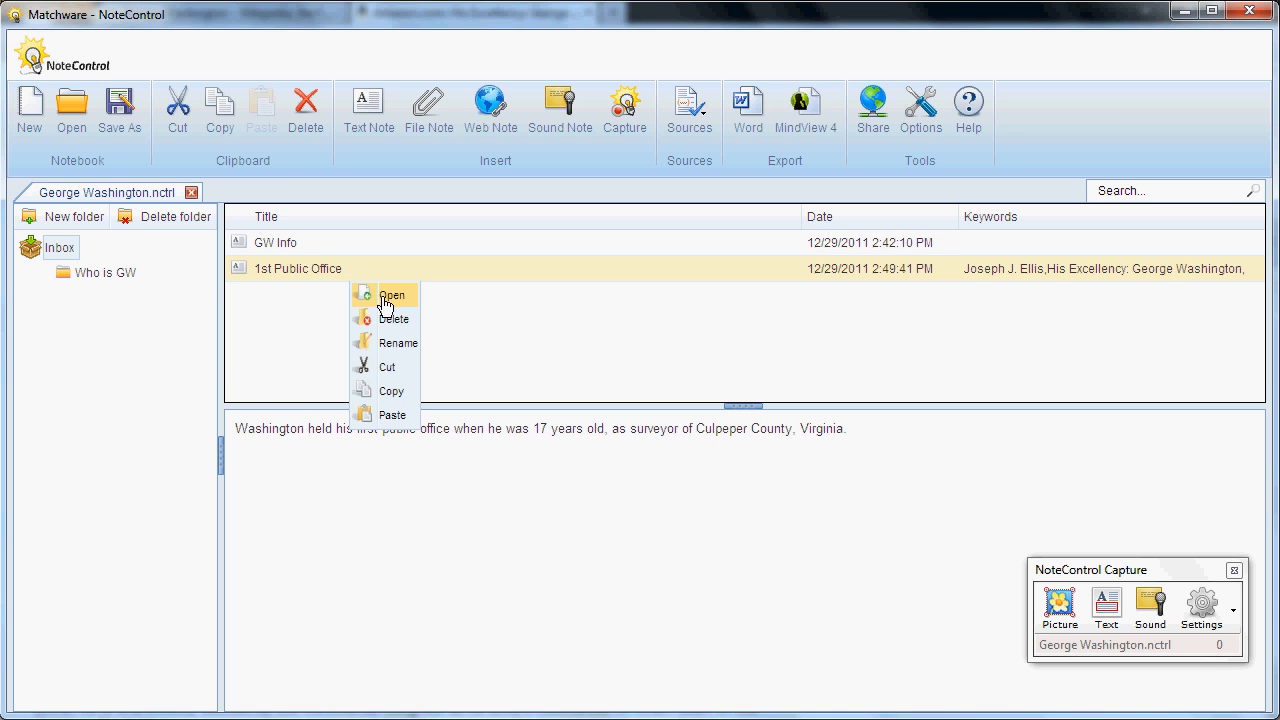
pyautogui.click(389, 305)
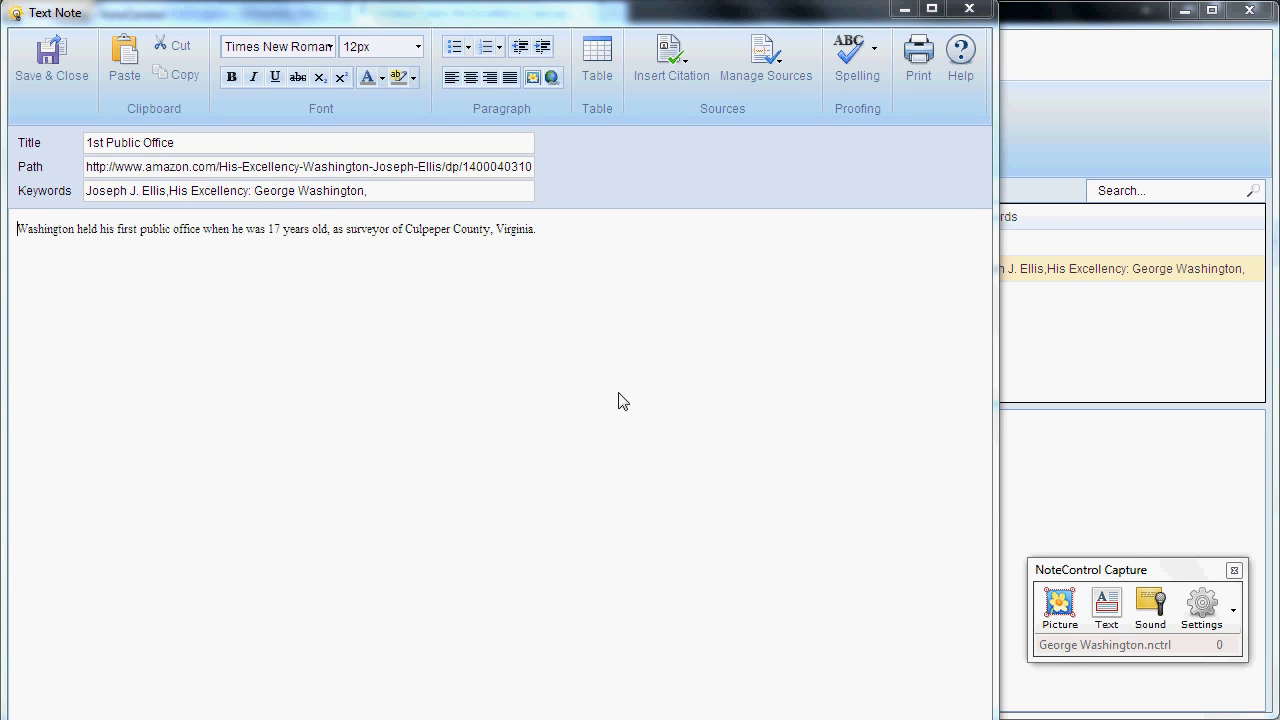
pyautogui.click(568, 231)
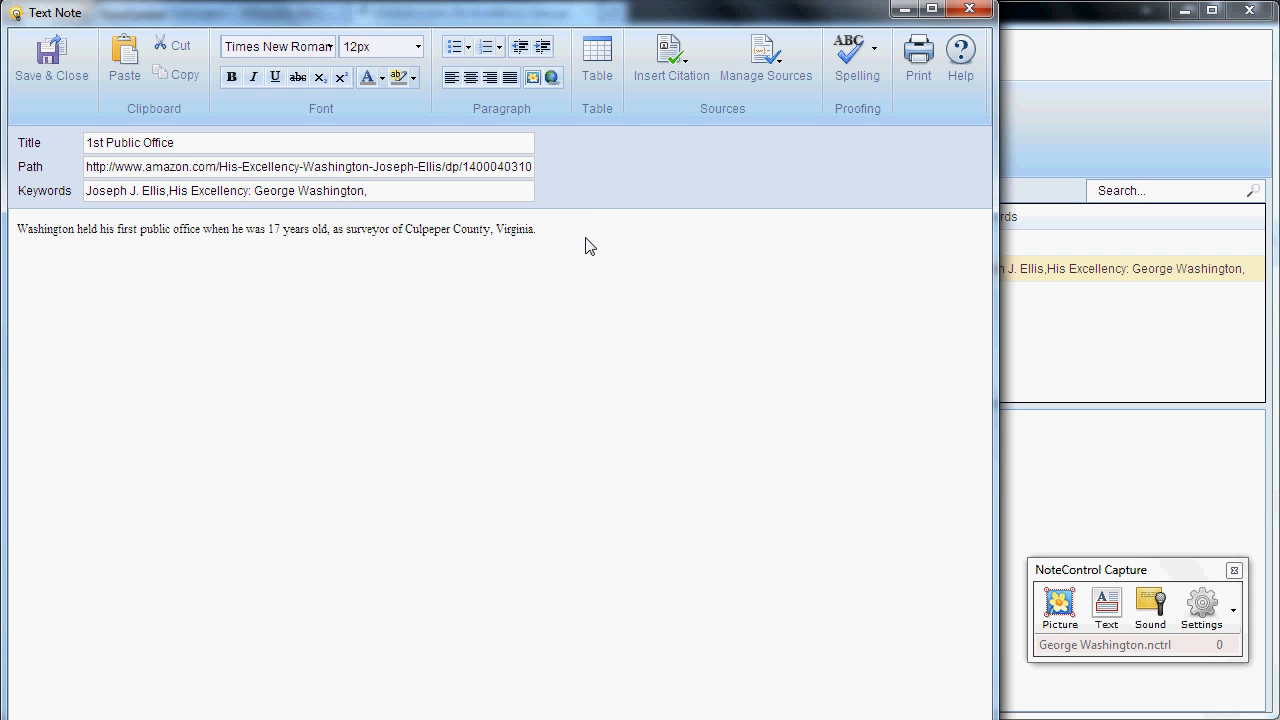
pyautogui.click(690, 78)
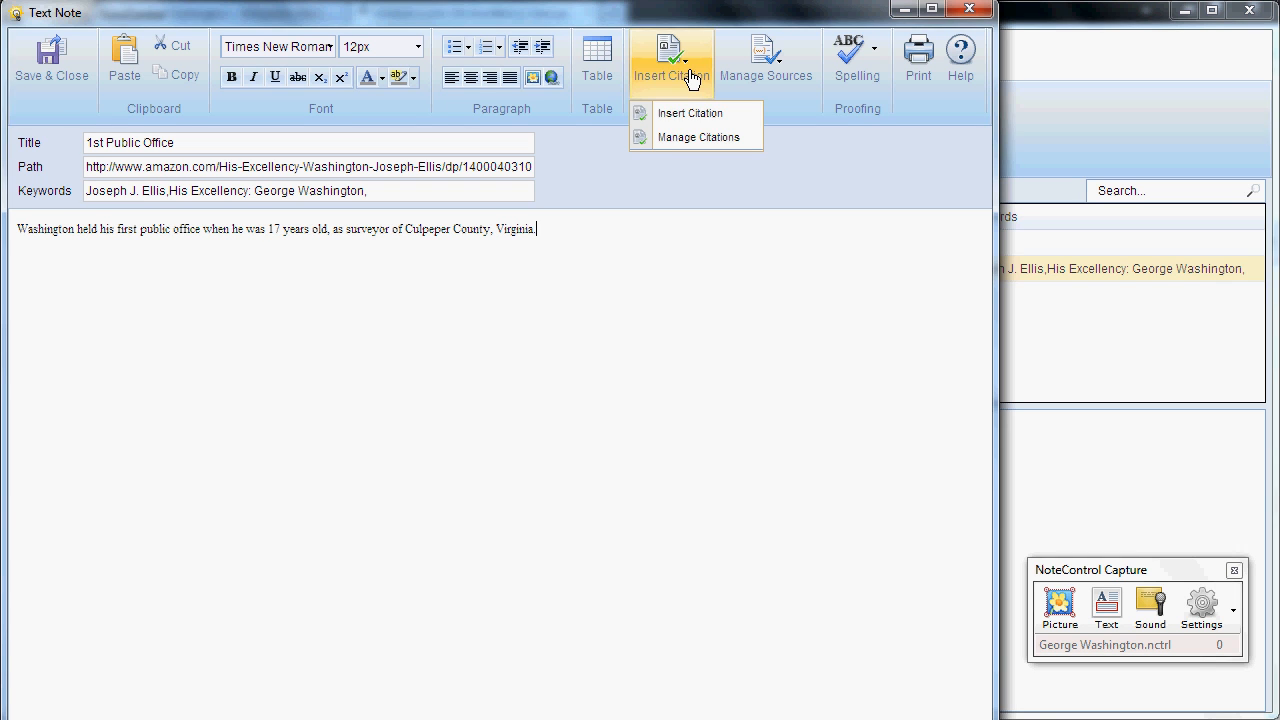
pyautogui.click(739, 114)
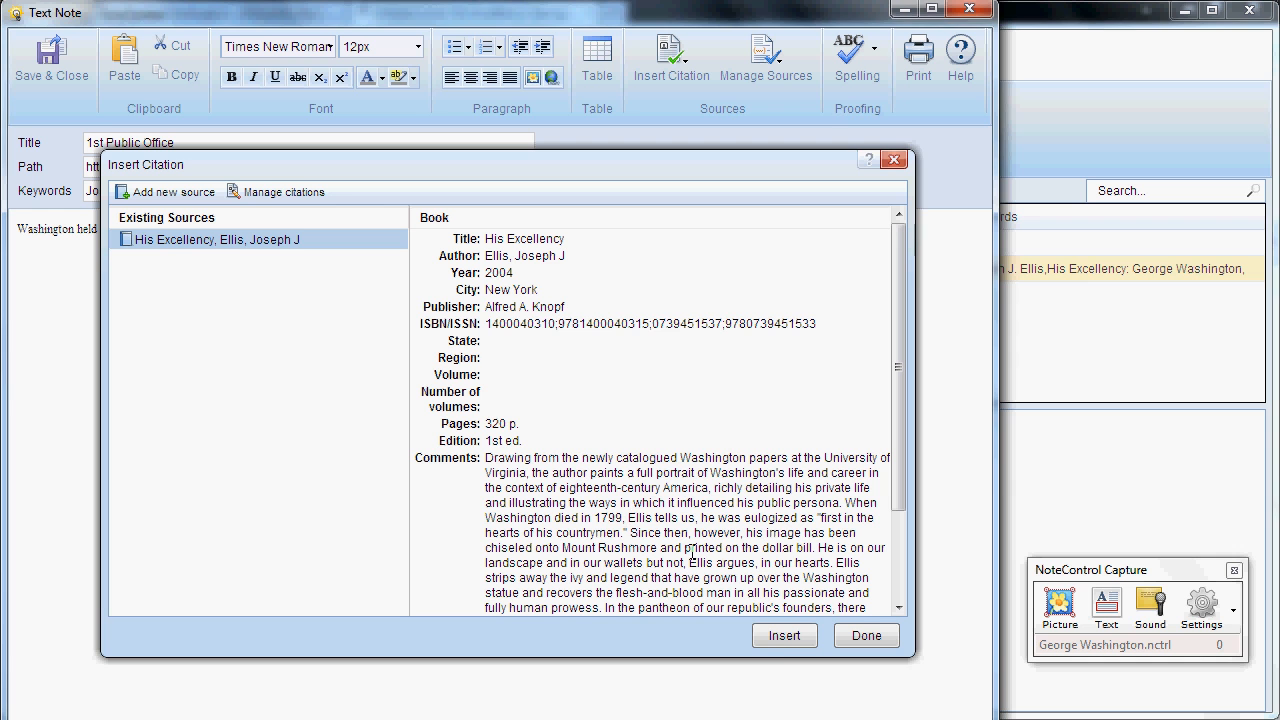
pyautogui.click(778, 640)
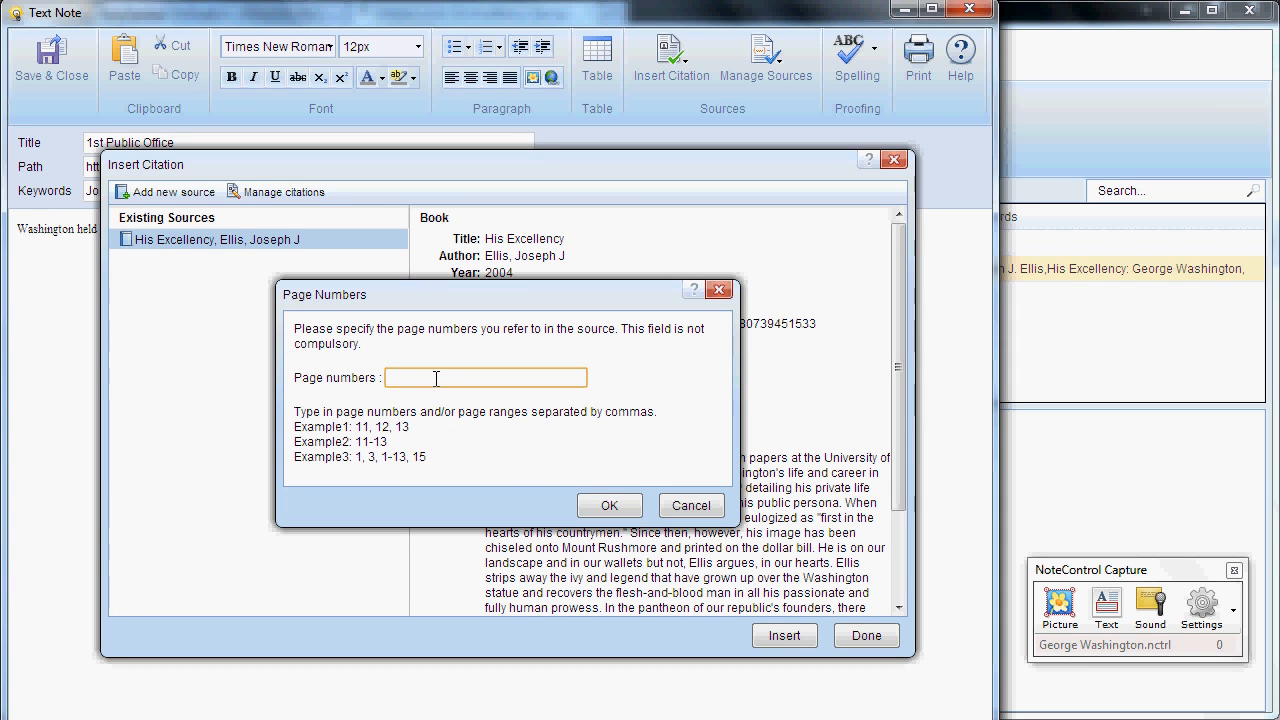
pyautogui.write('25')
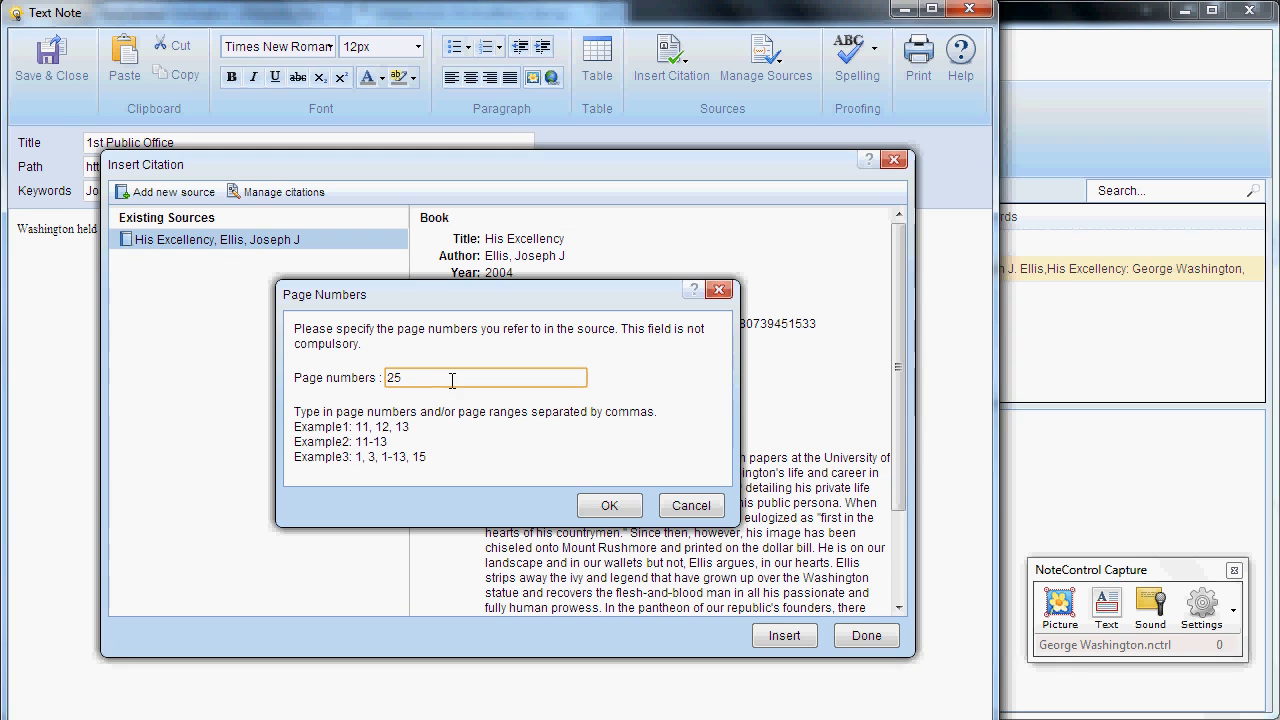
pyautogui.click(605, 506)
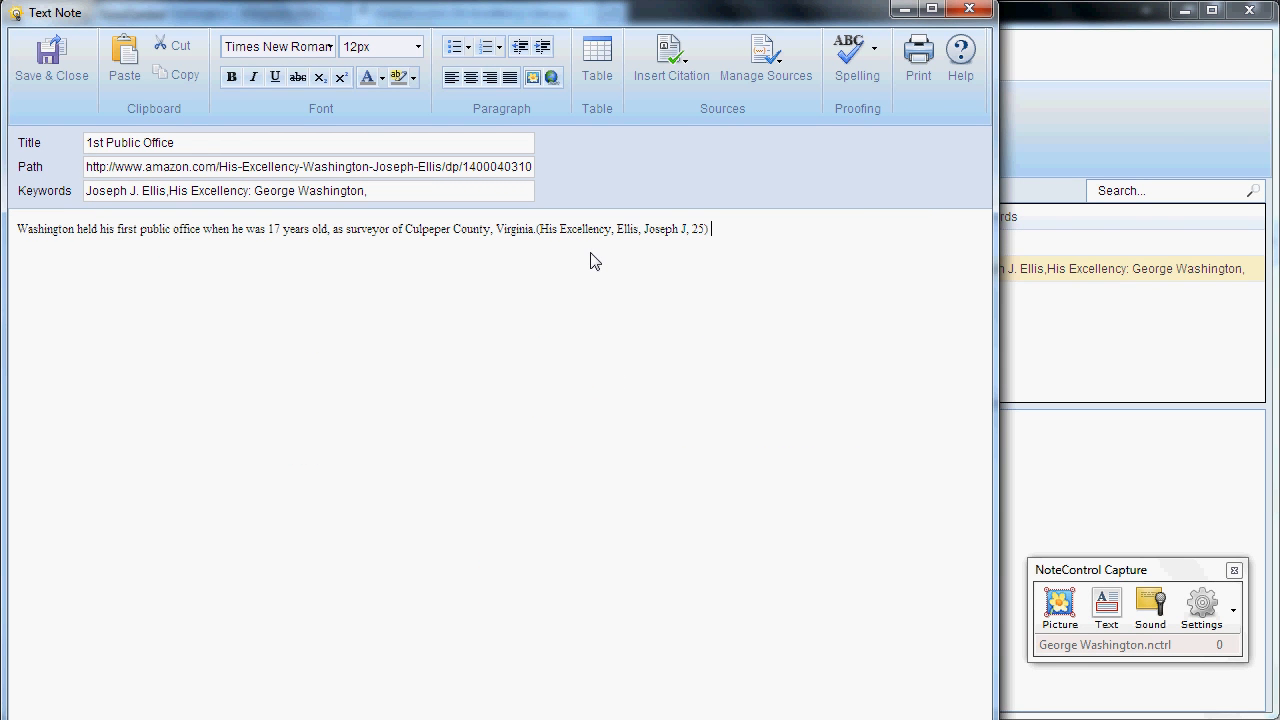
pyautogui.click(52, 62)
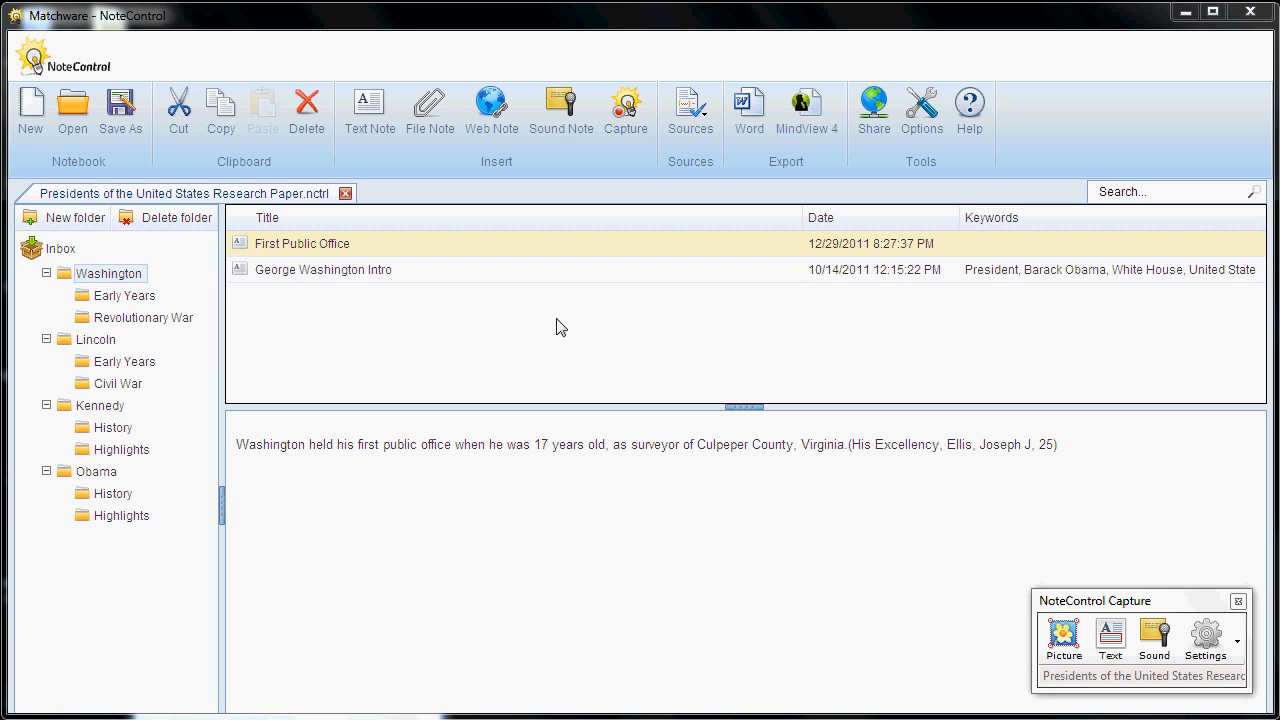
# Export the Presidents of the United States Research Paper notebook to Word in Chicago Style, accepting the filled-in document information.
pyautogui.click(752, 135)
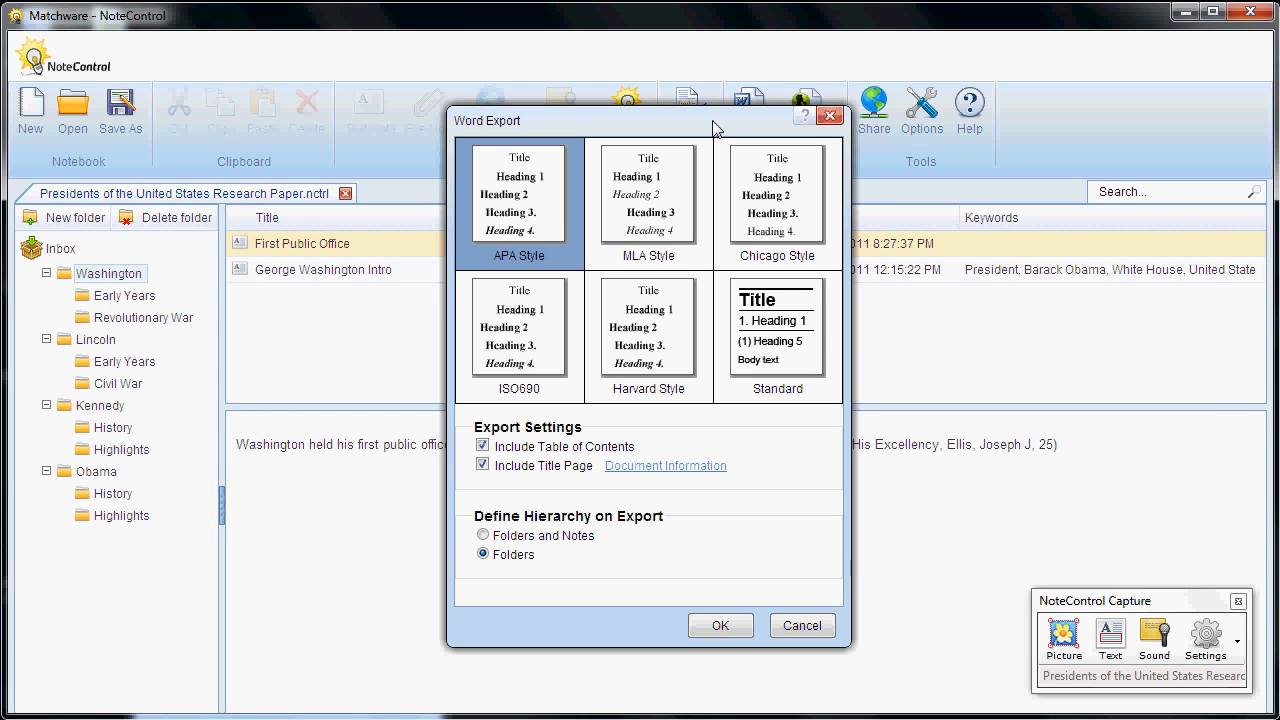
pyautogui.click(740, 256)
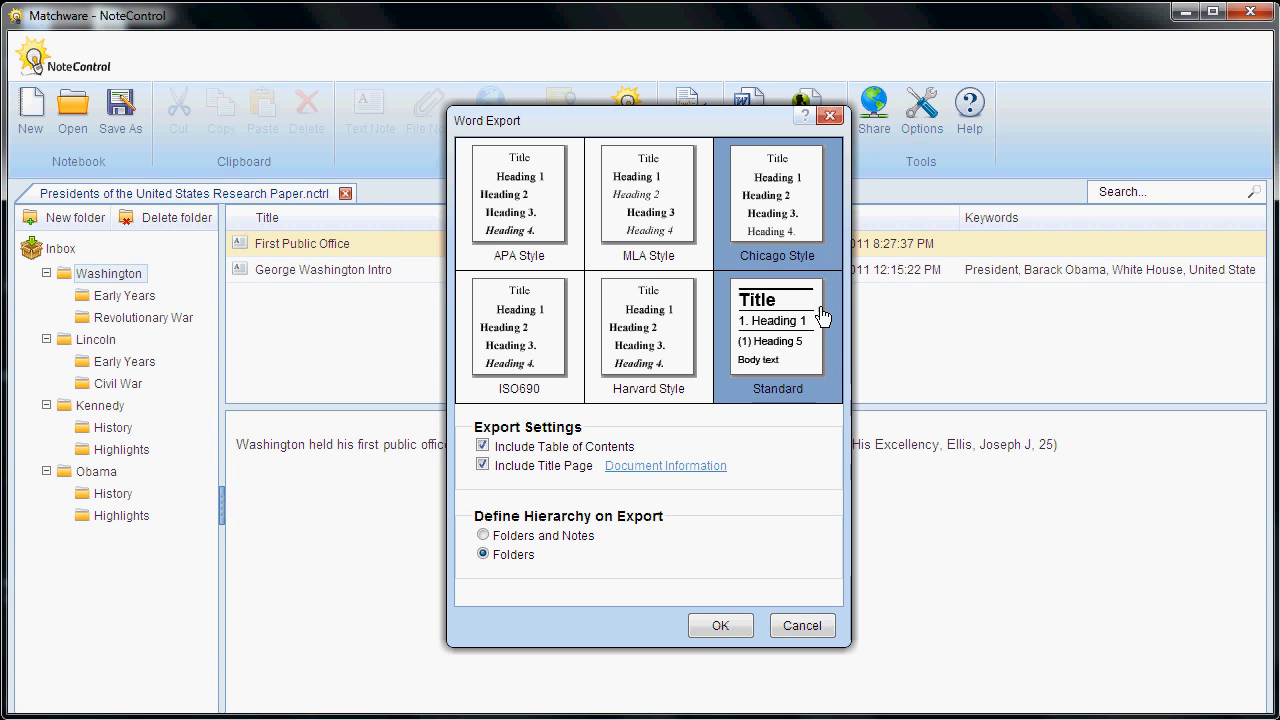
pyautogui.click(695, 470)
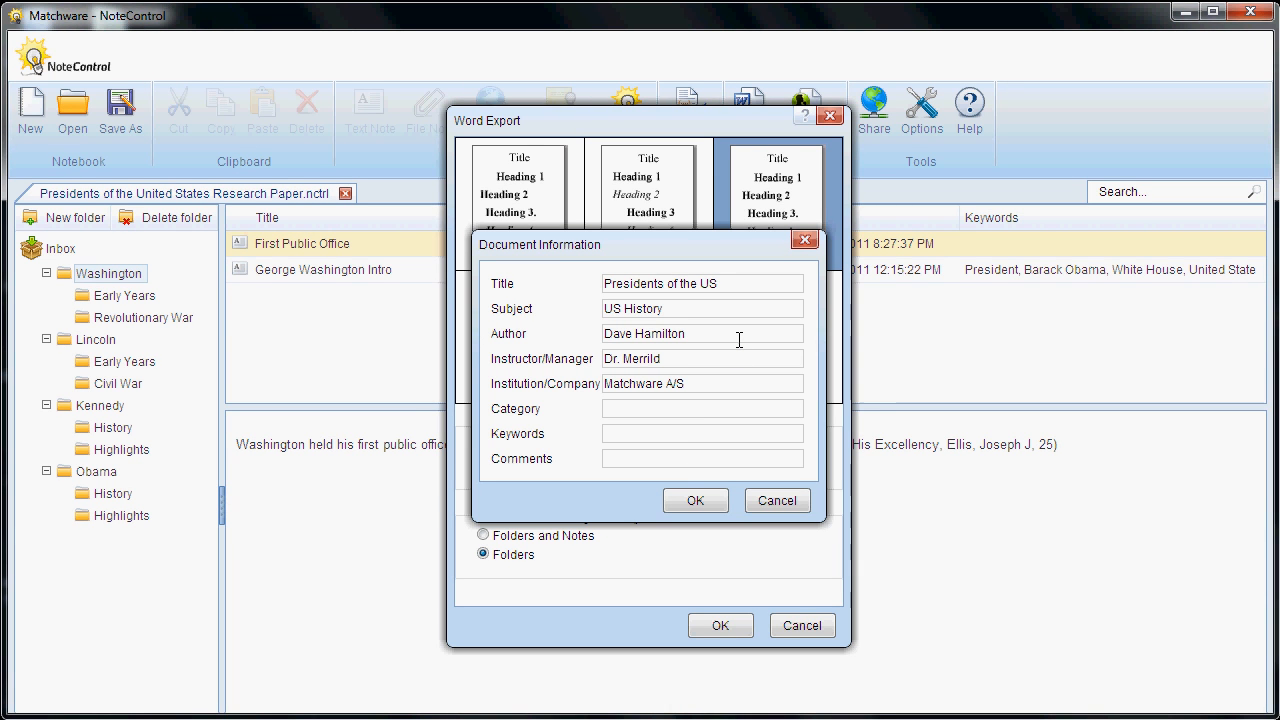
pyautogui.click(695, 501)
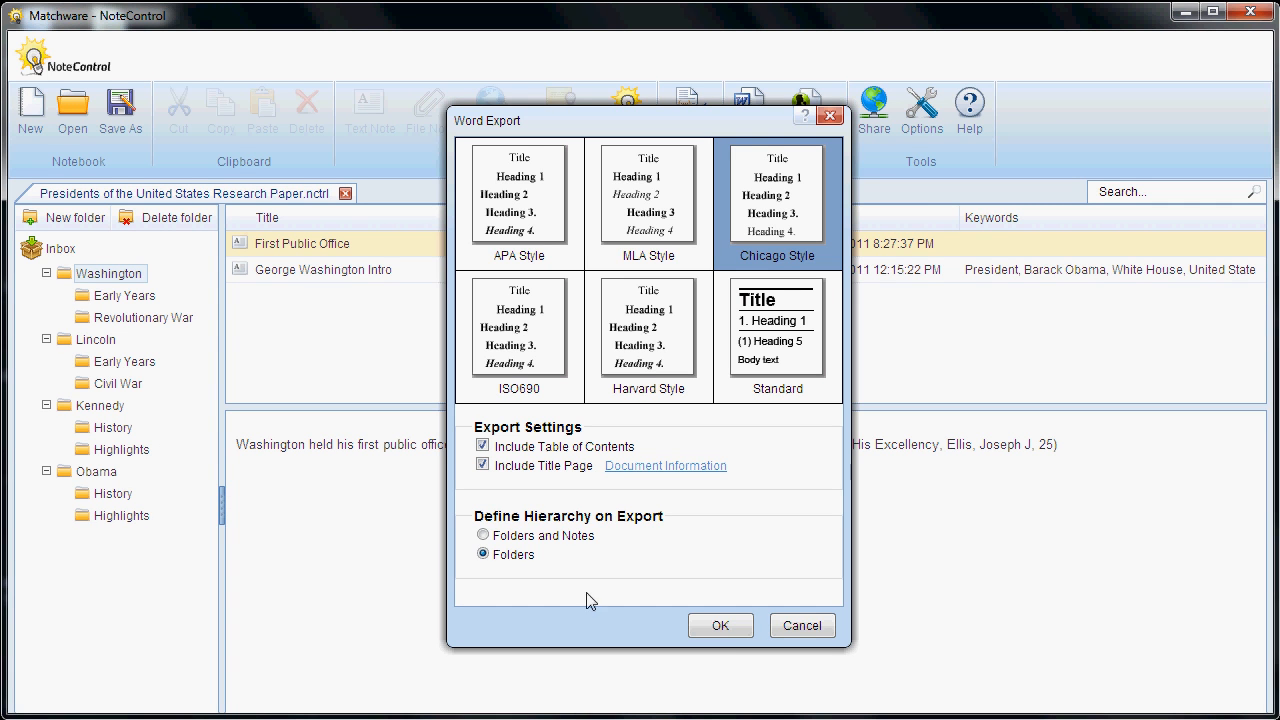
pyautogui.click(721, 626)
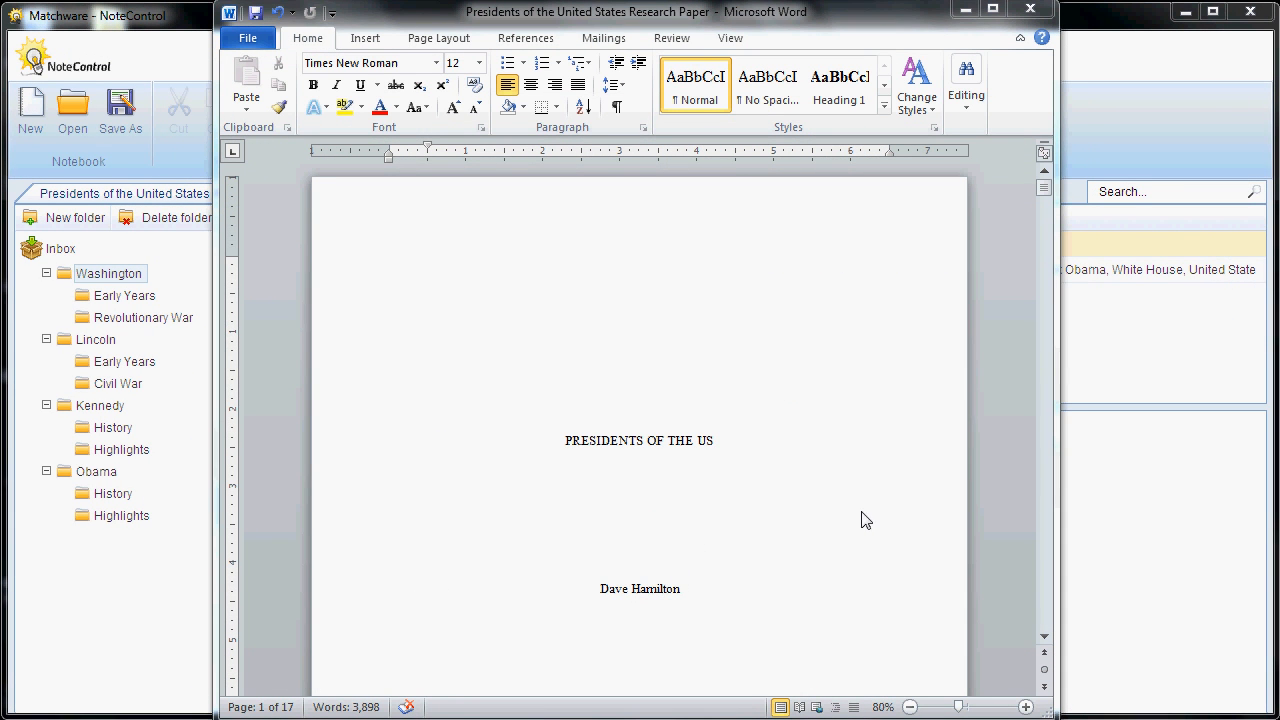
# Examine the title page and table of contents of the exported Word document.
pyautogui.scroll(-1, 860, 506)
pyautogui.scroll(-5, 858, 507)
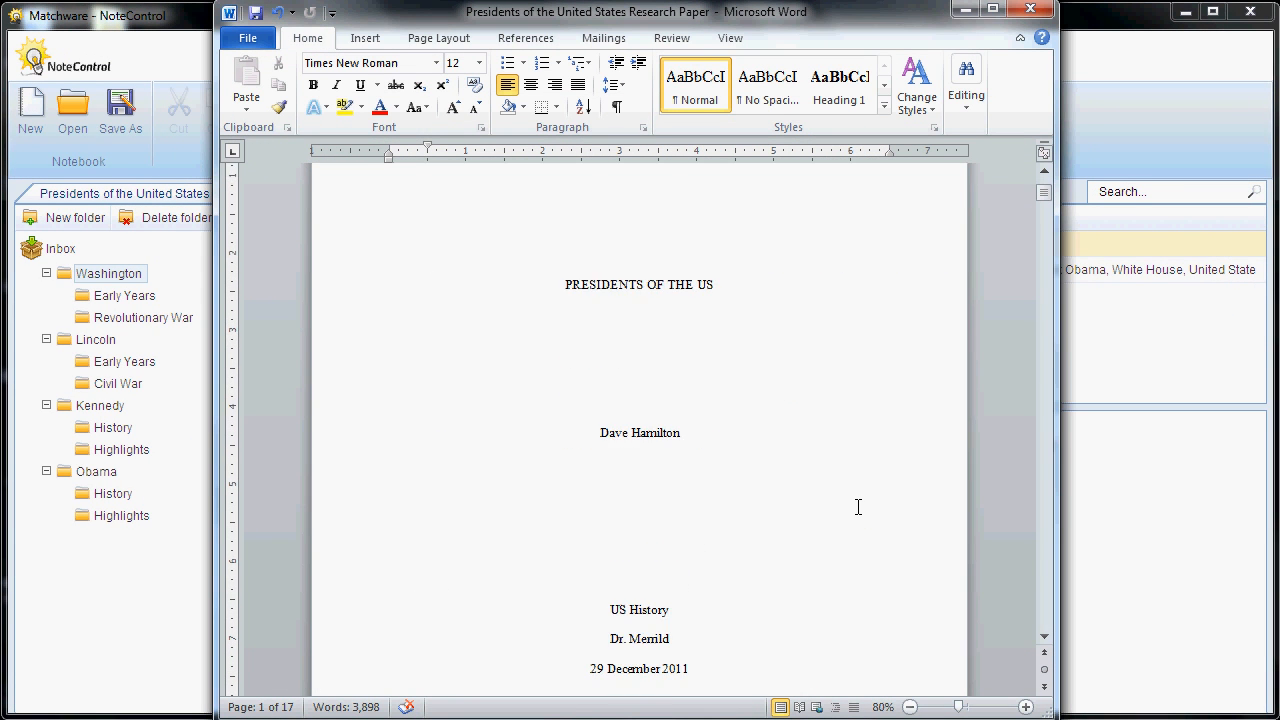
pyautogui.scroll(-4, 856, 507)
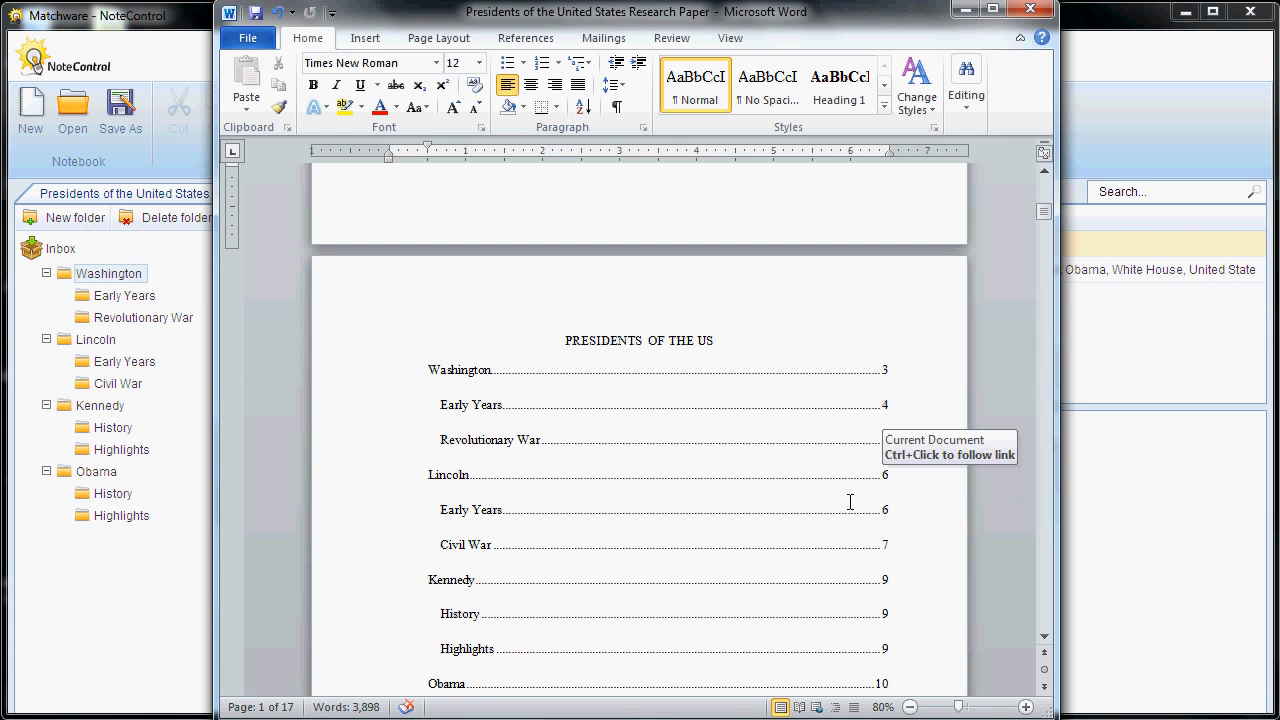
# Follow the Washington entry in the table of contents and review the section's text and citations through to Early Years.
pyautogui.keyDown('ctrl'); pyautogui.click(453, 374); pyautogui.keyUp('ctrl')
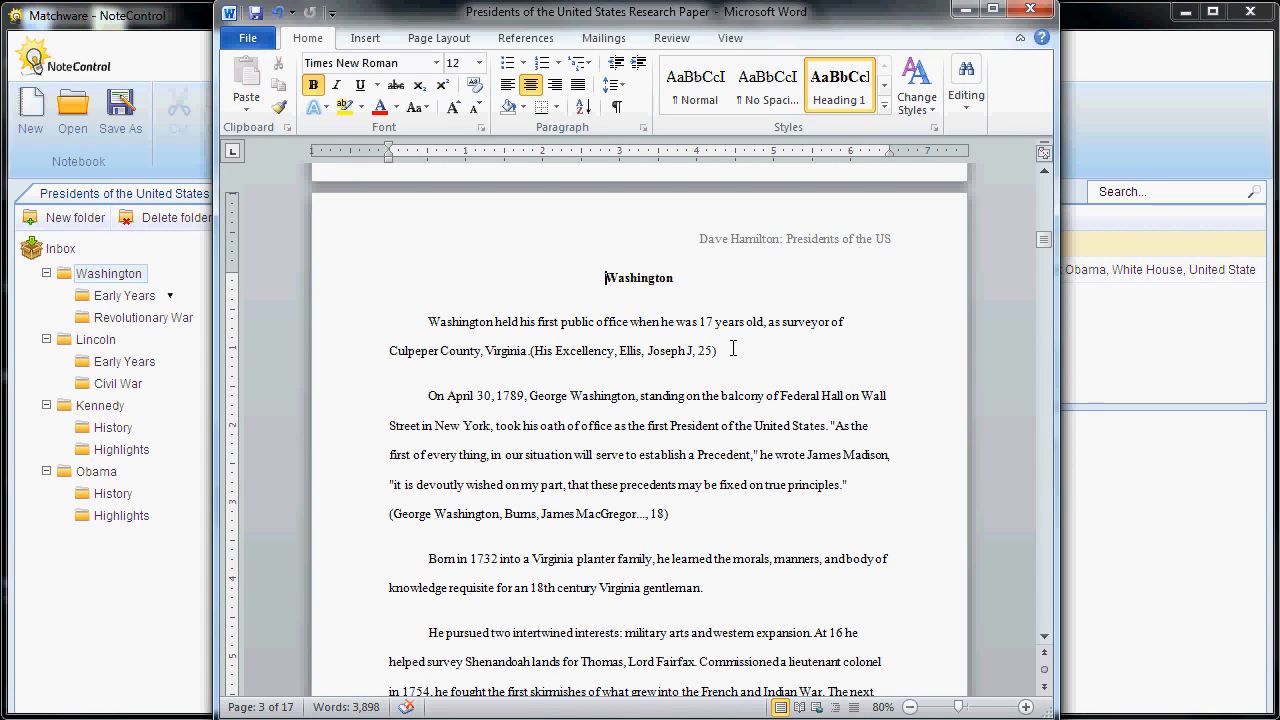
pyautogui.scroll(-3, 860, 475)
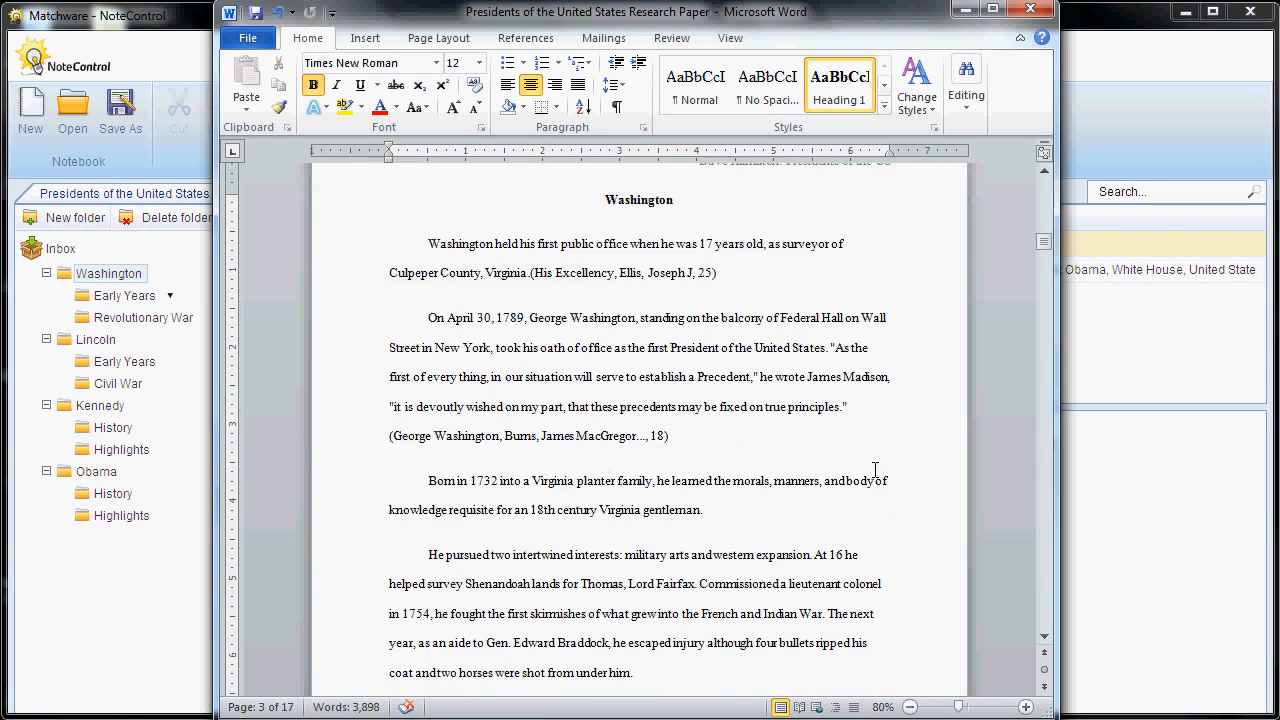
pyautogui.scroll(-1, 855, 477)
pyautogui.scroll(-4, 830, 484)
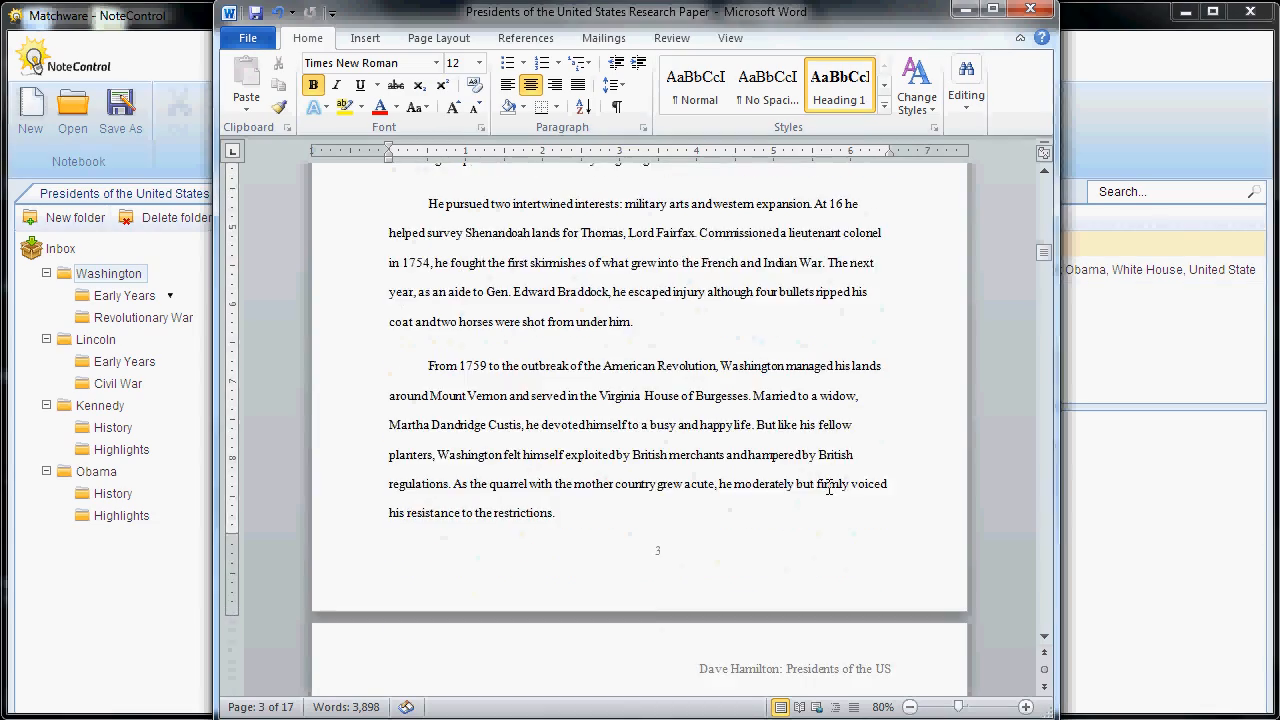
pyautogui.scroll(-5, 810, 487)
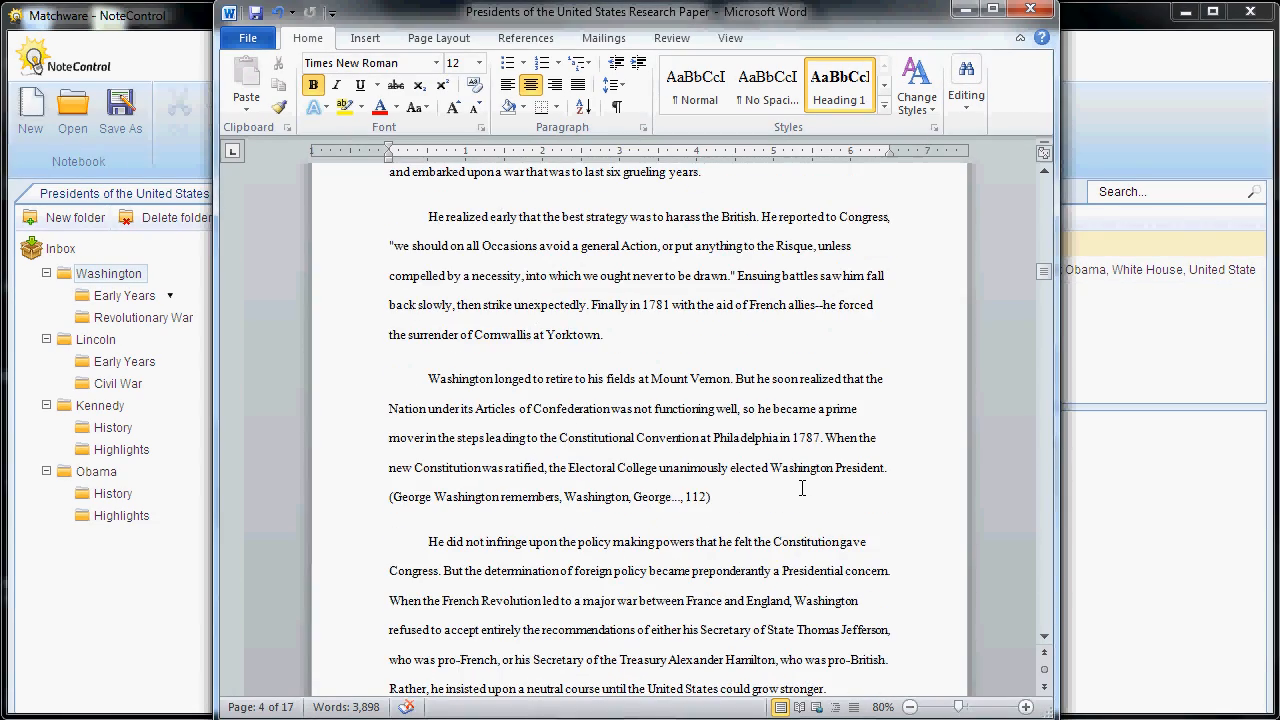
pyautogui.scroll(-7, 801, 488)
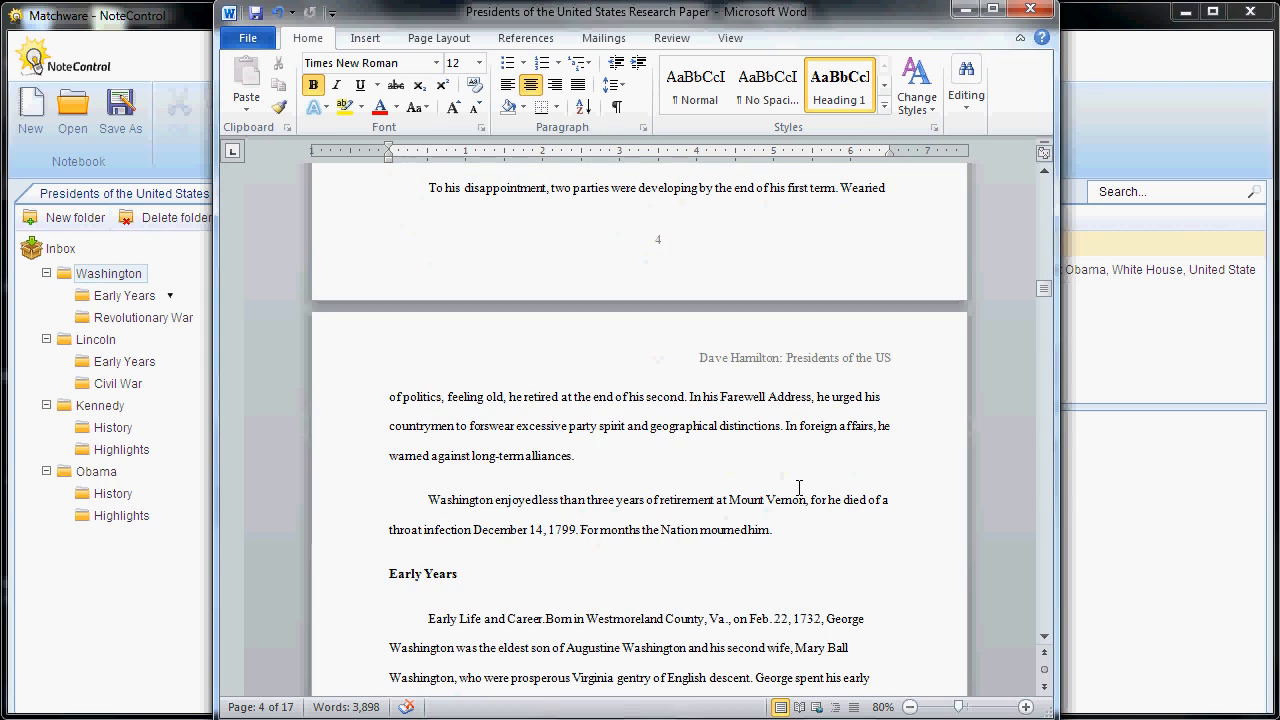
pyautogui.scroll(-2, 799, 487)
pyautogui.click(590, 427)
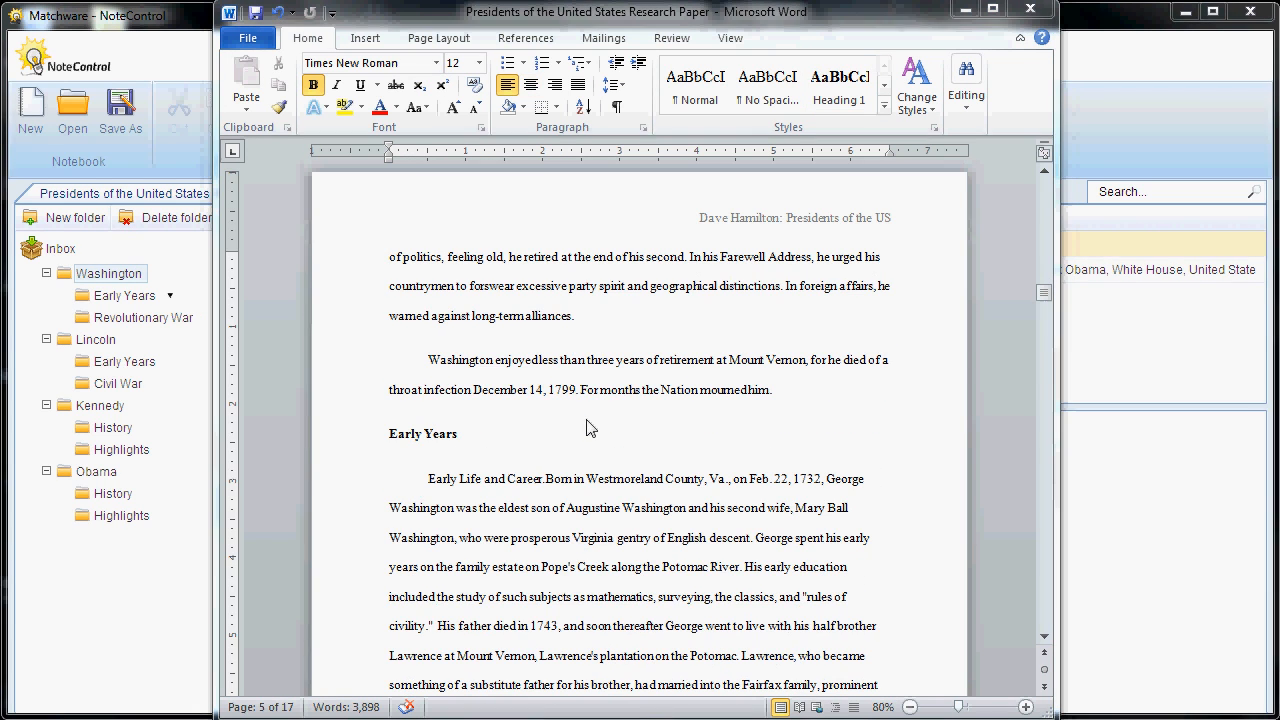
pyautogui.scroll(-2, 1037, 301)
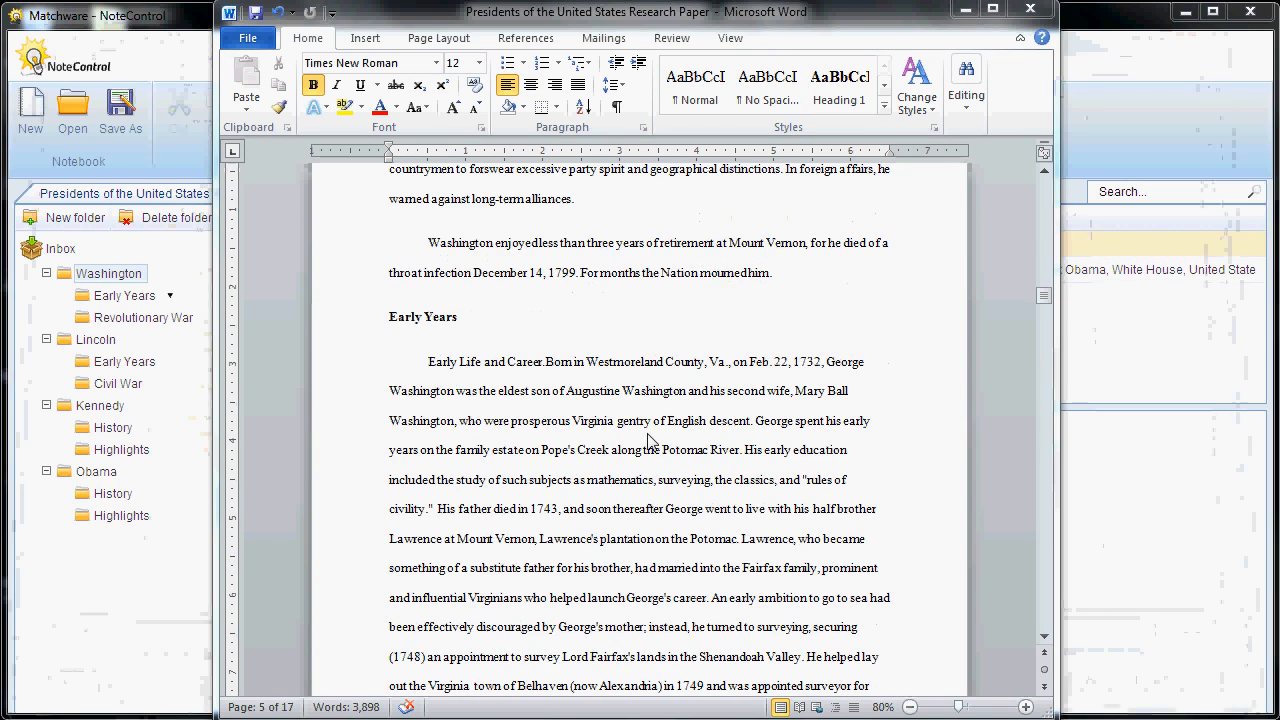
# Return to the table of contents and follow its link to the Bibliography to examine the listed sources.
pyautogui.moveTo(1043, 294); pyautogui.dragTo(1044, 221)
pyautogui.keyDown('ctrl'); pyautogui.click(485, 494); pyautogui.keyUp('ctrl')
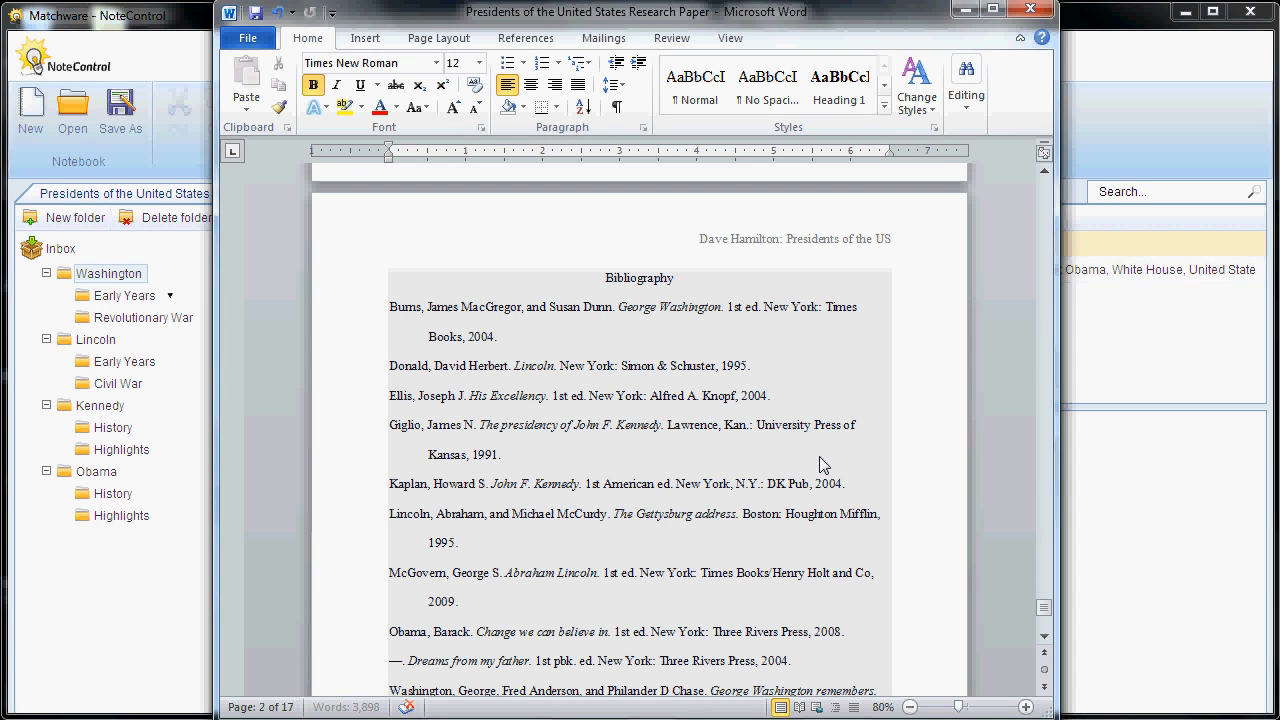
pyautogui.scroll(-1, 668, 441)
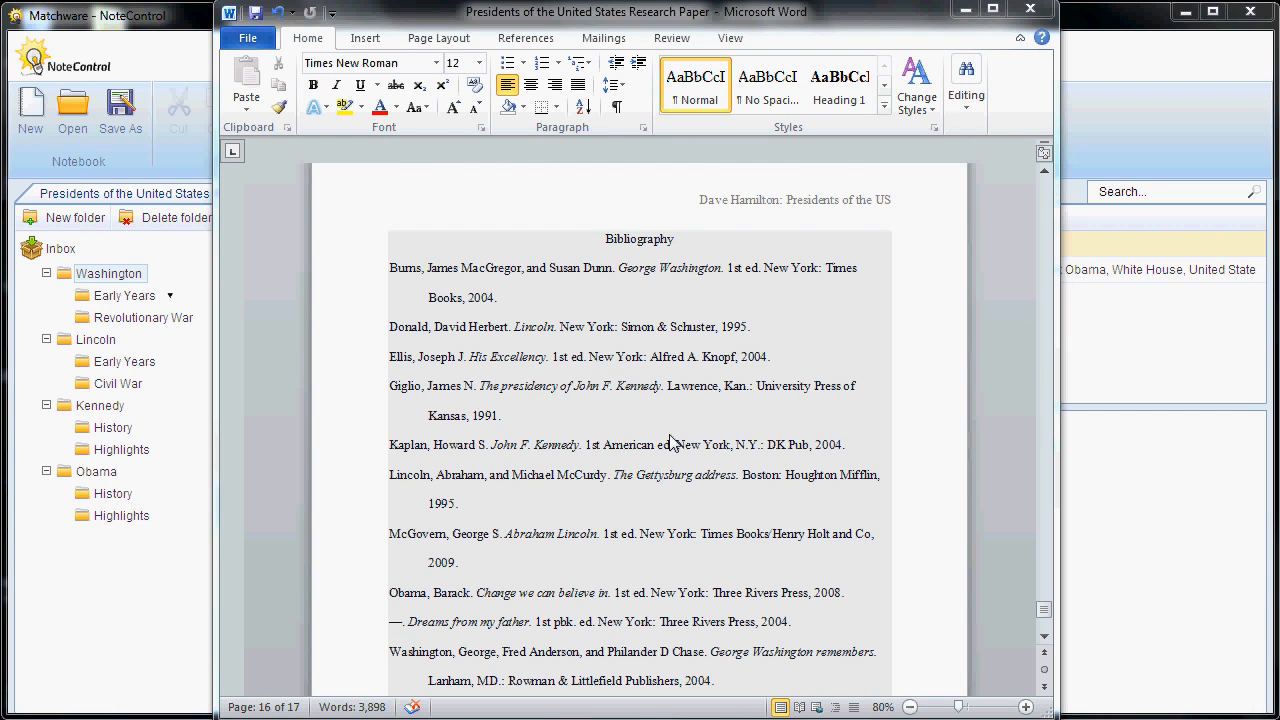
# Examine the citation styles available for the document's references, leaving the Chicago style selected.
pyautogui.scroll(9, 668, 441)
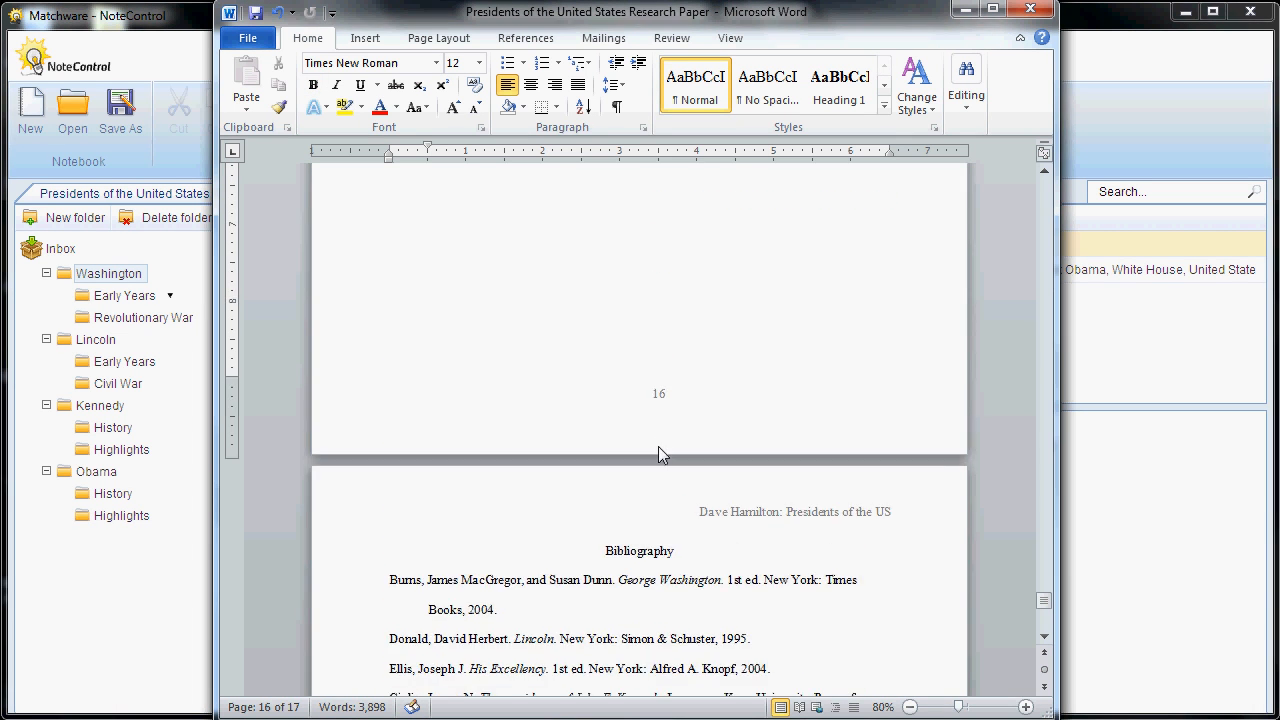
pyautogui.scroll(5, 568, 211)
pyautogui.click(527, 39)
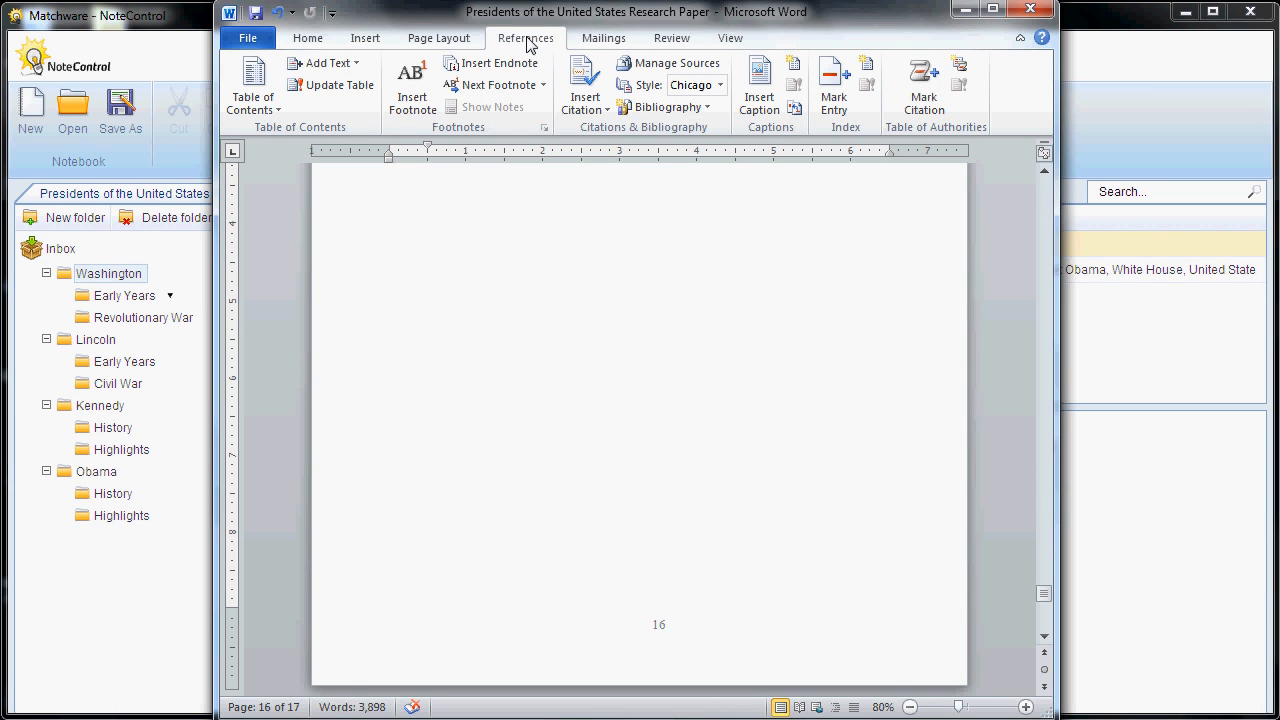
pyautogui.click(720, 87)
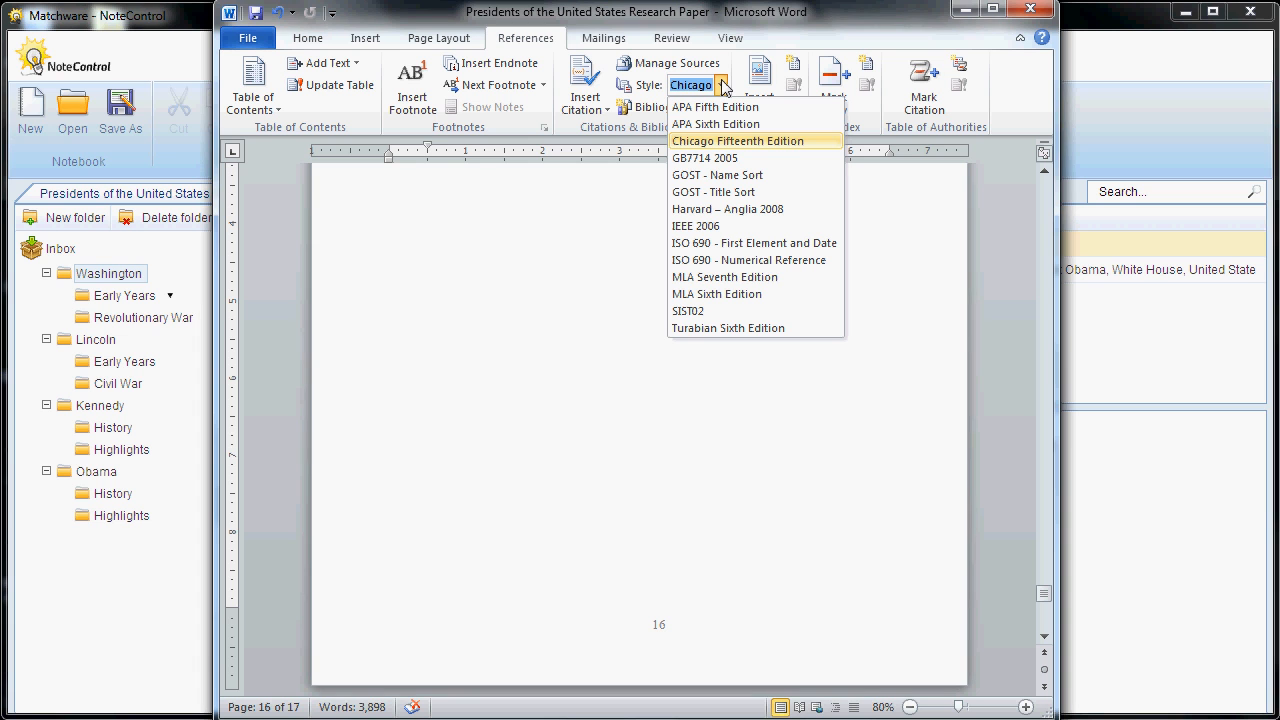
pyautogui.click(728, 58)
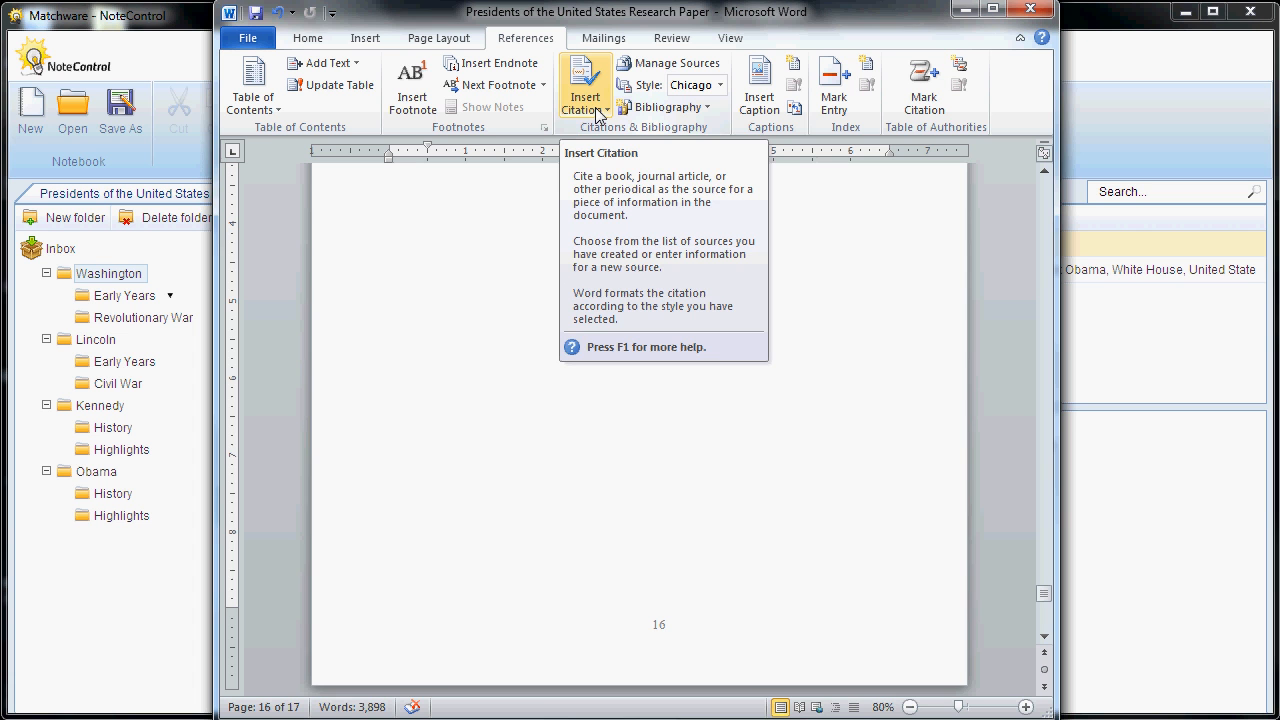
# Review the document's current sources in the Source Manager and the sources offered for inserting a citation.
pyautogui.click(651, 62)
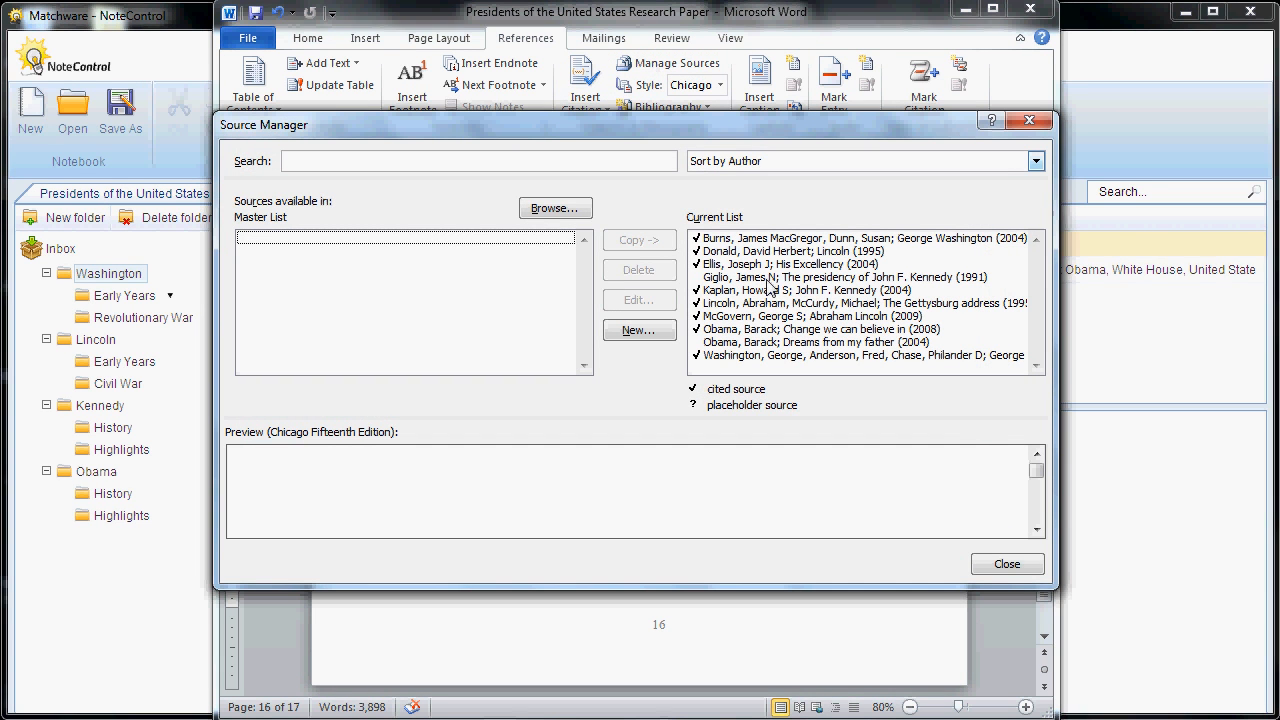
pyautogui.click(1007, 565)
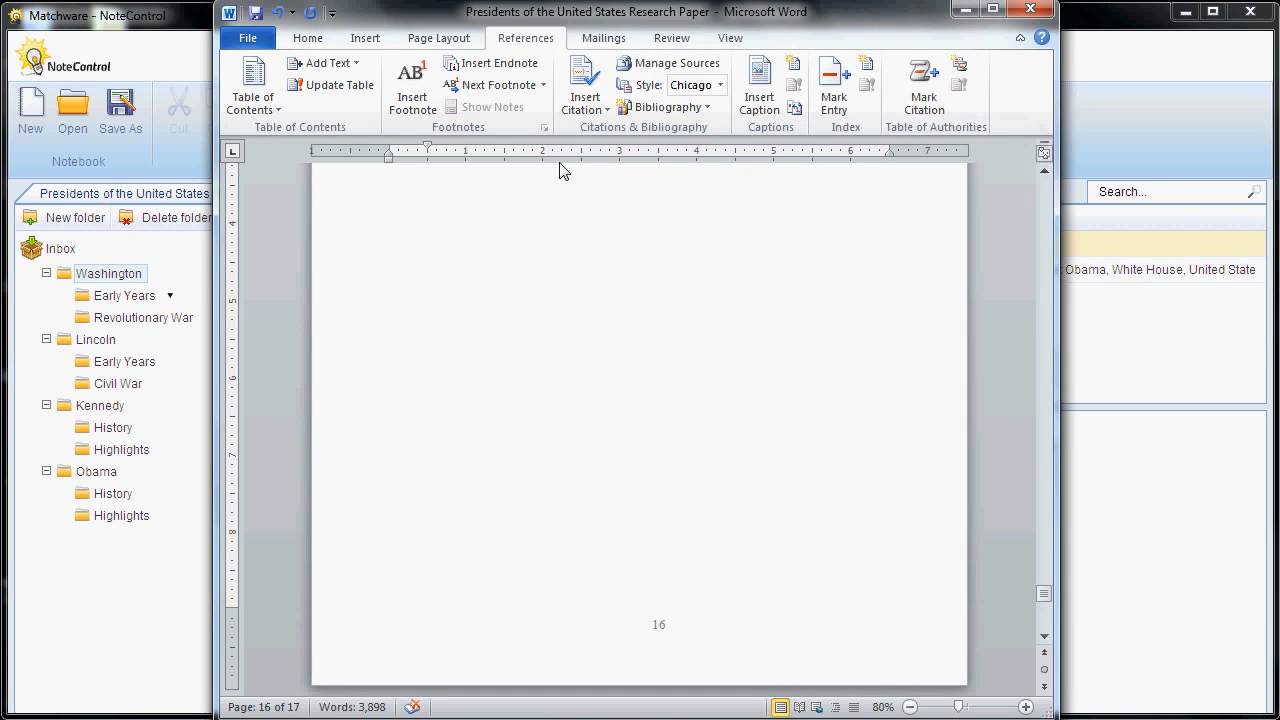
pyautogui.click(585, 104)
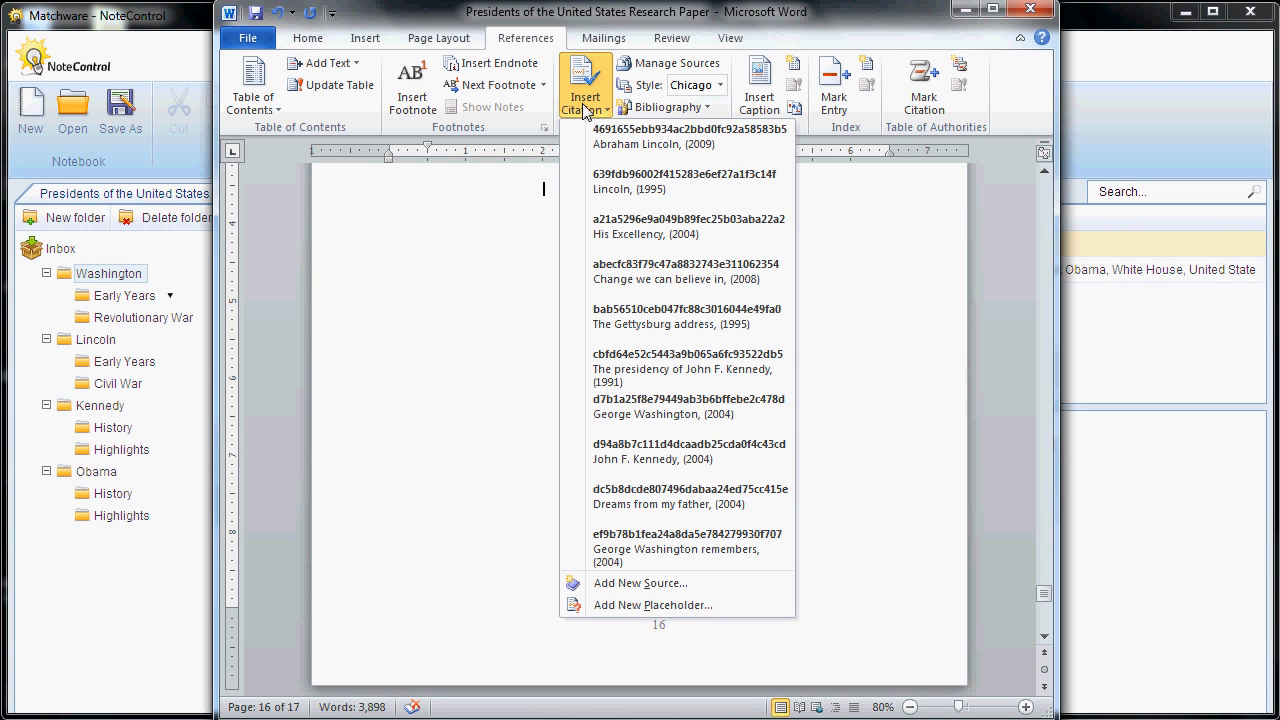
pyautogui.click(513, 227)
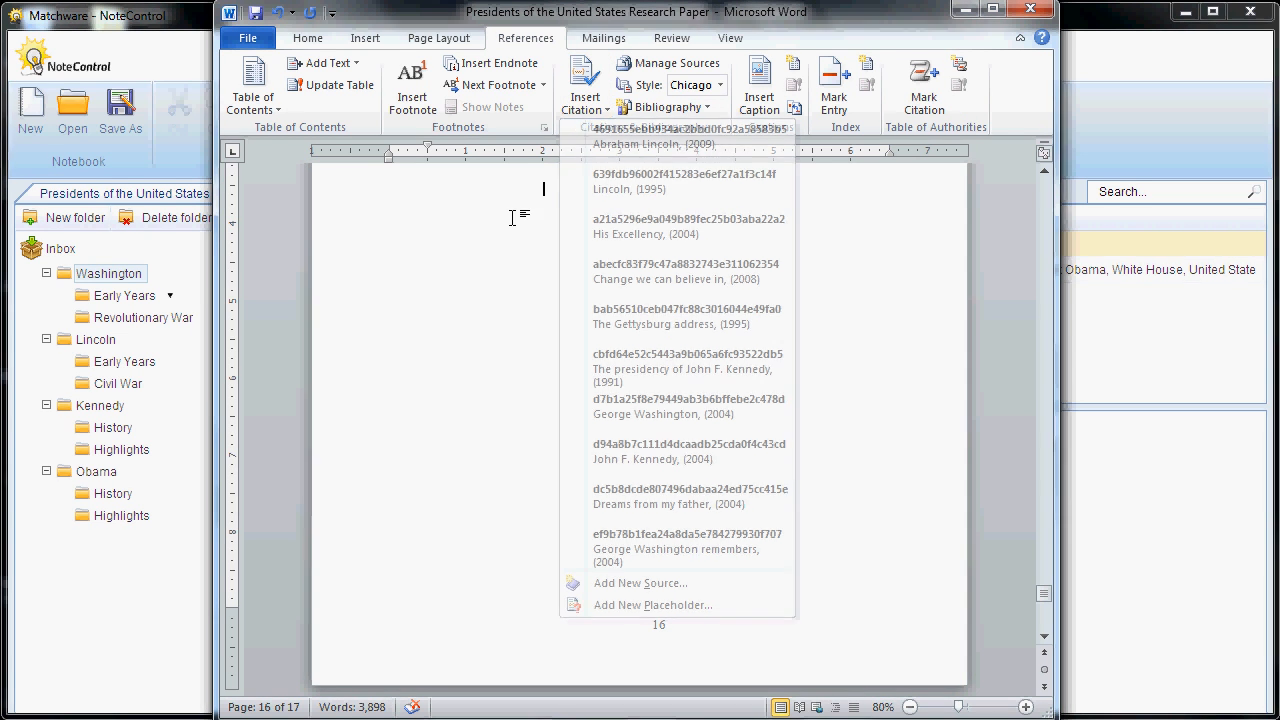
# Return to the Bibliography page and open the field options for the source list.
pyautogui.scroll(-10, 930, 460)
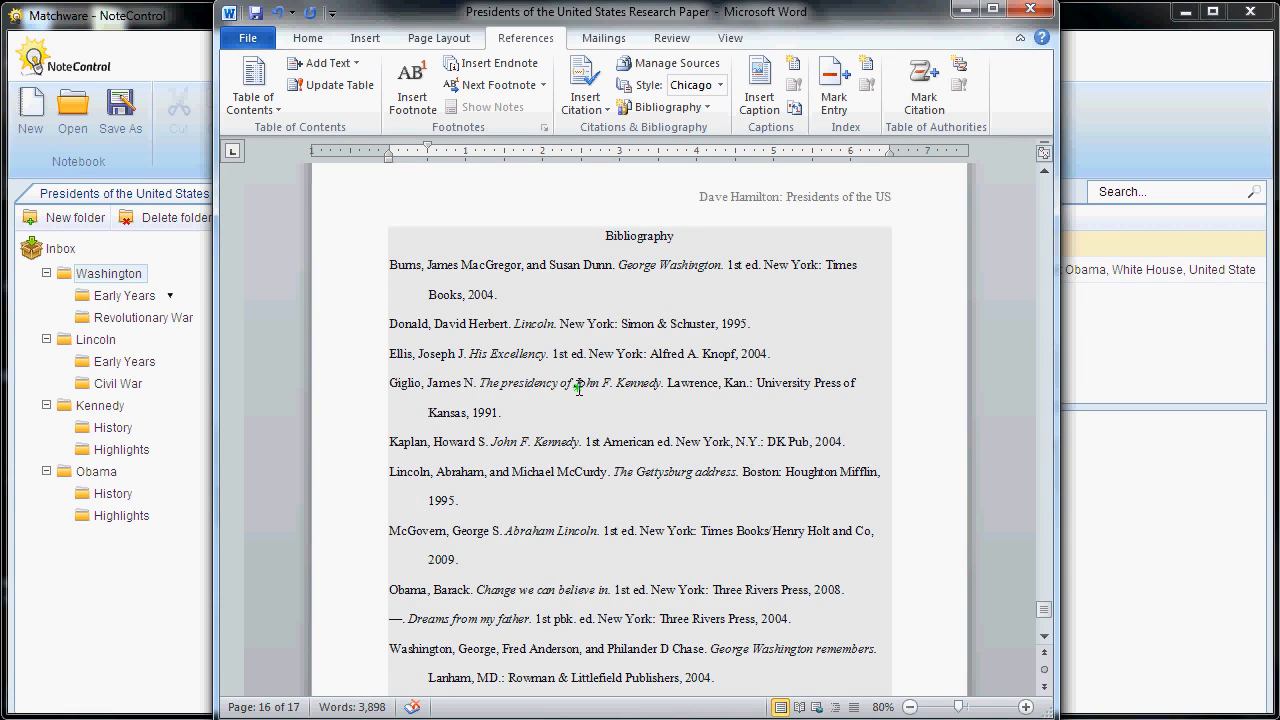
pyautogui.rightClick(578, 389)
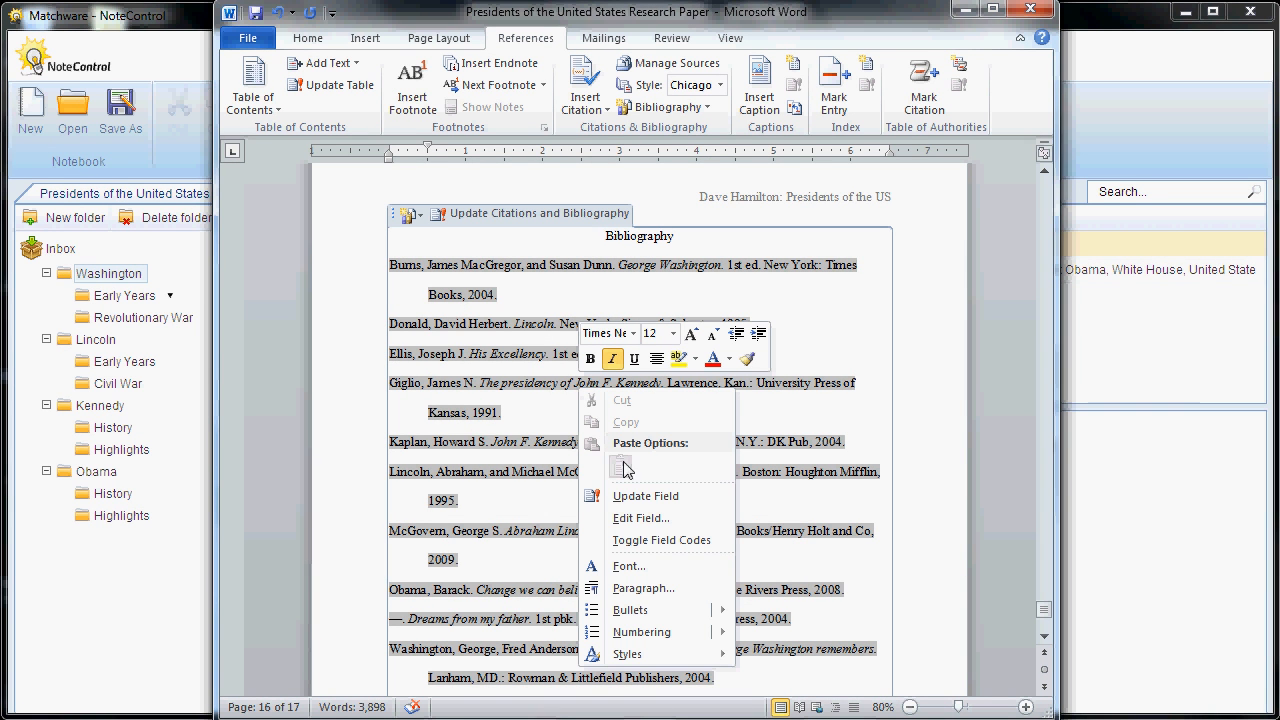